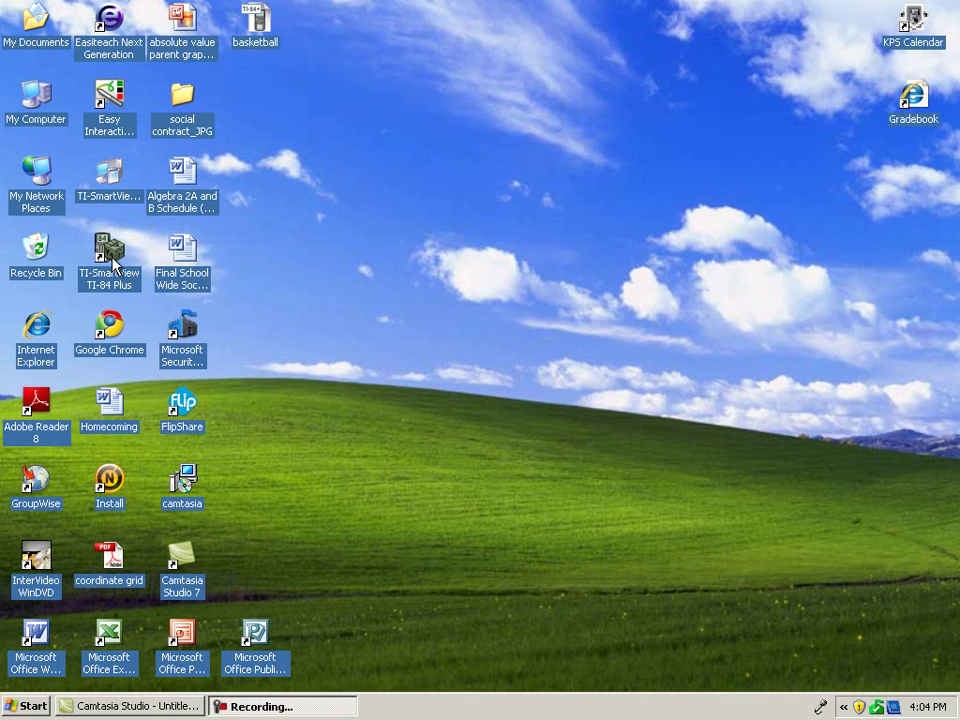
# Launch the TI-SmartView TI-84 Plus emulator from its desktop icon
pyautogui.doubleClick(115, 262)
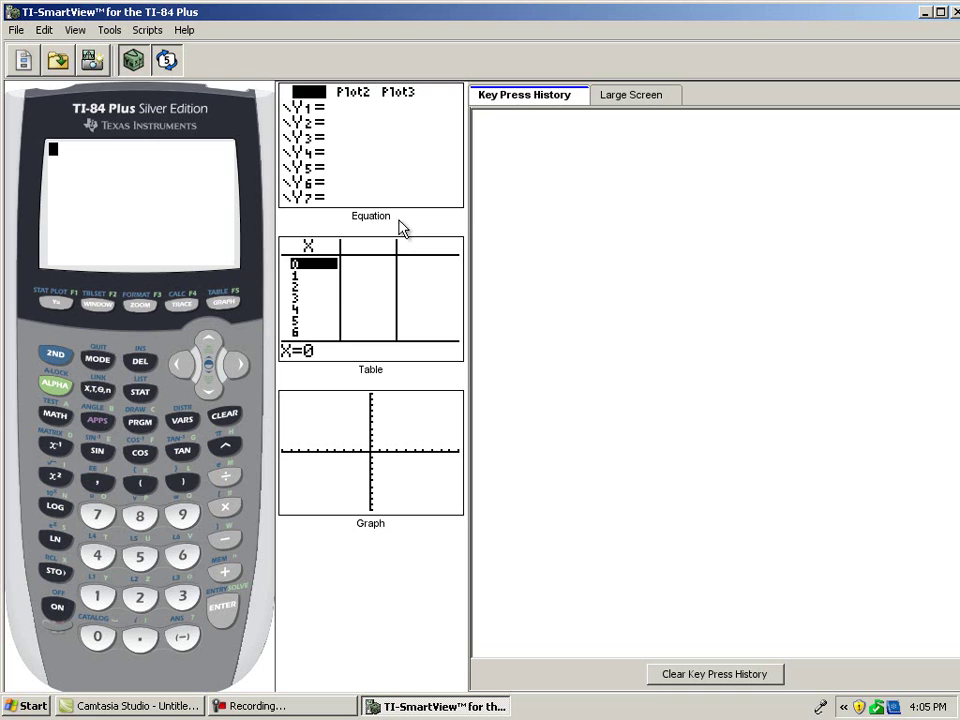
# Compute 5×5 = 25 on the emulator and show the result in the Large Screen view
pyautogui.click(138, 567)
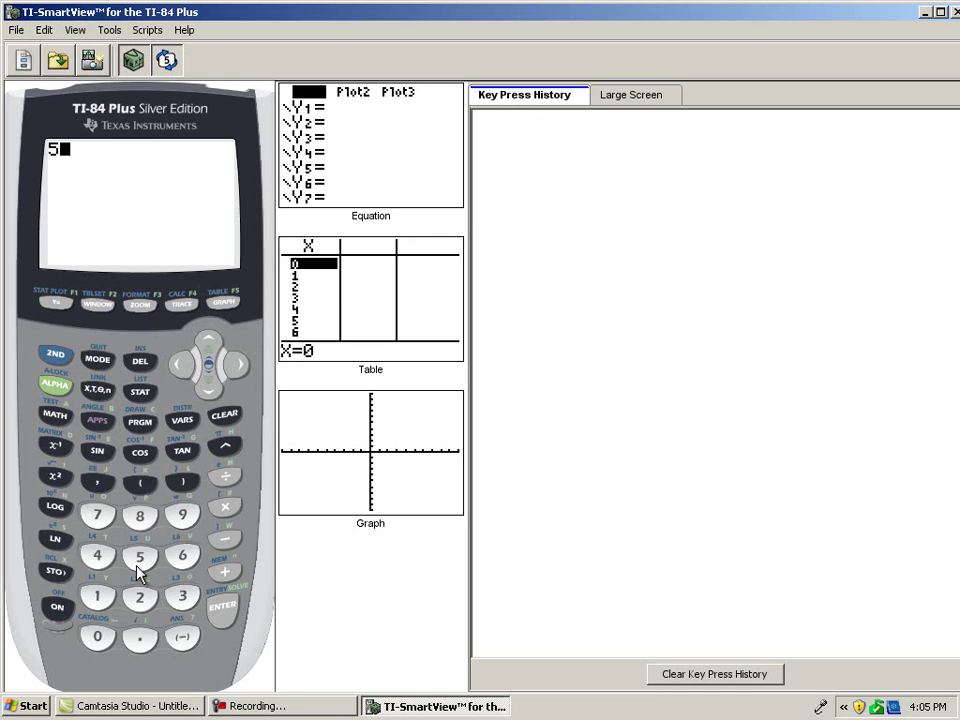
pyautogui.click(227, 515)
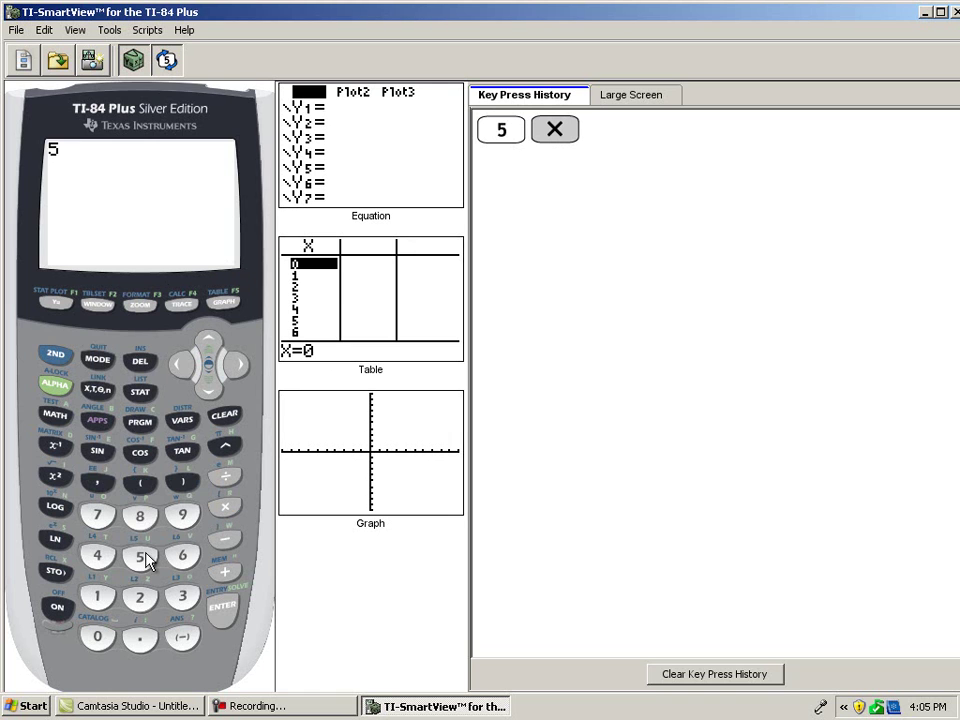
pyautogui.click(146, 562)
pyautogui.click(222, 606)
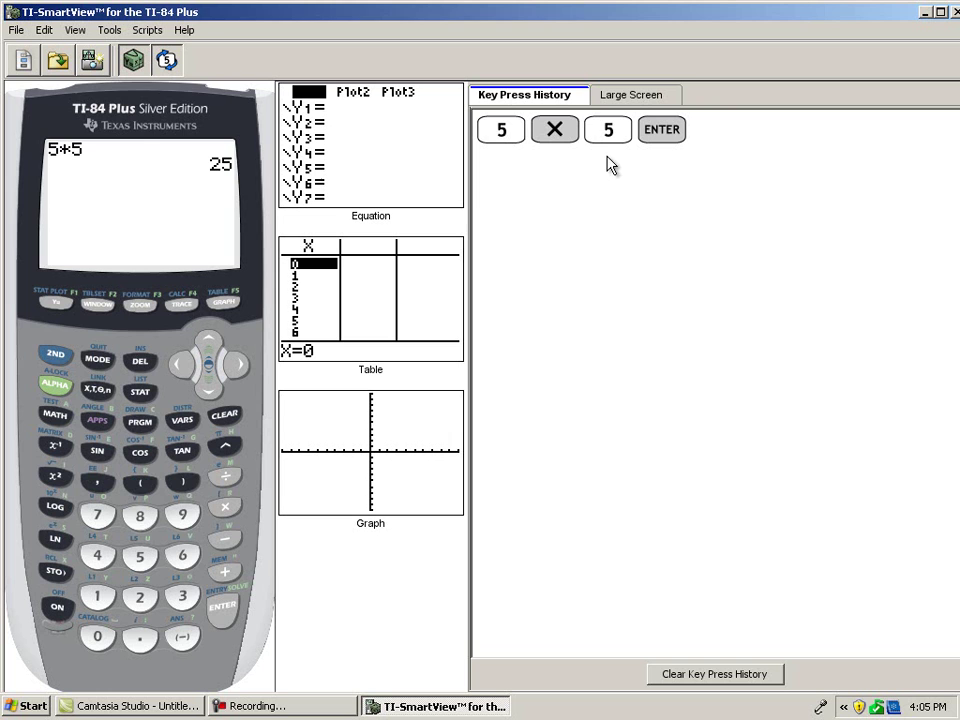
pyautogui.click(617, 100)
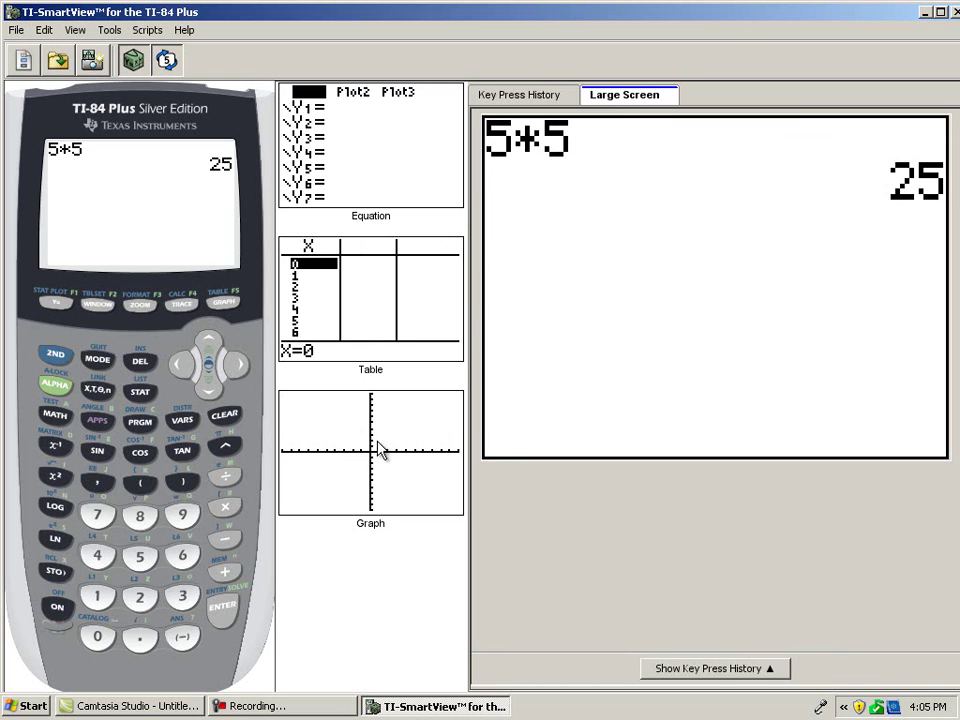
# Enter Y1 = 3X+2 in the equation editor, then use 2ND QUIT to return home
pyautogui.click(53, 305)
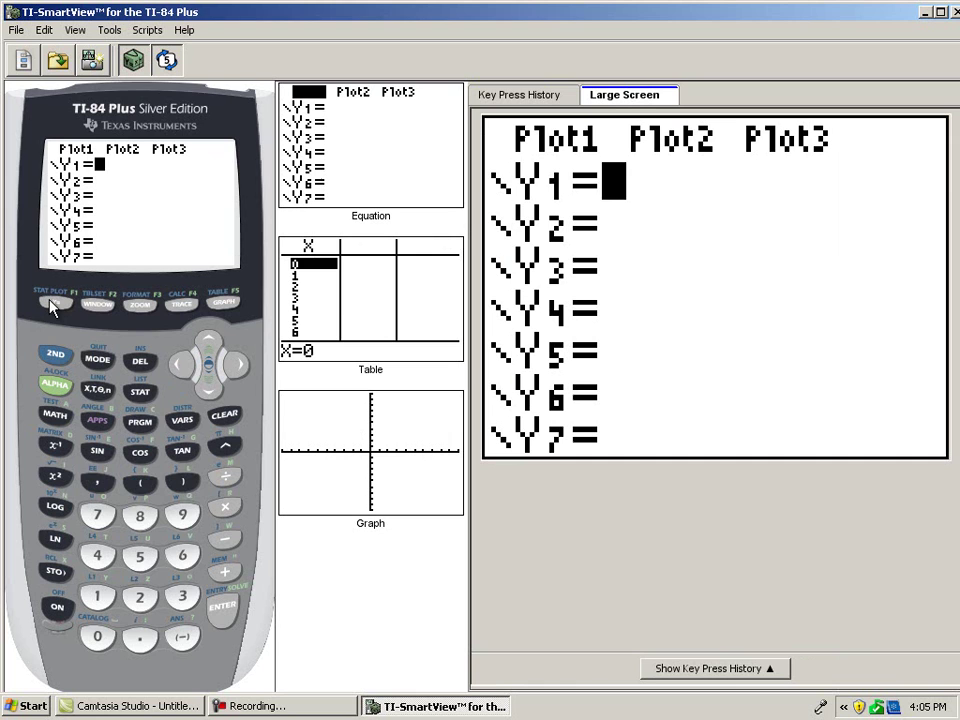
pyautogui.click(183, 597)
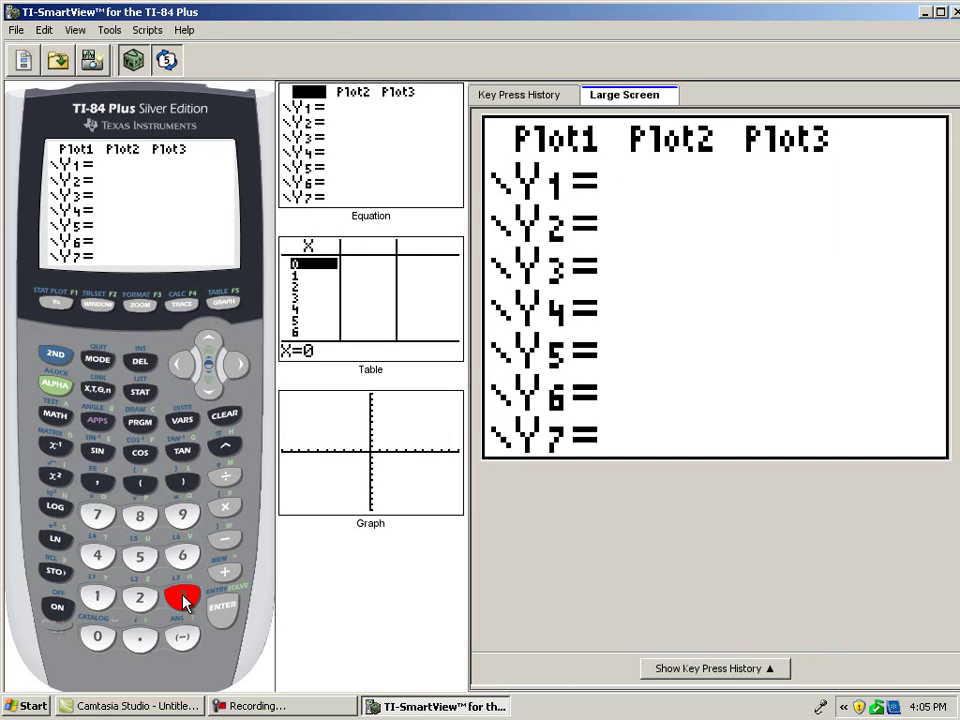
pyautogui.click(96, 390)
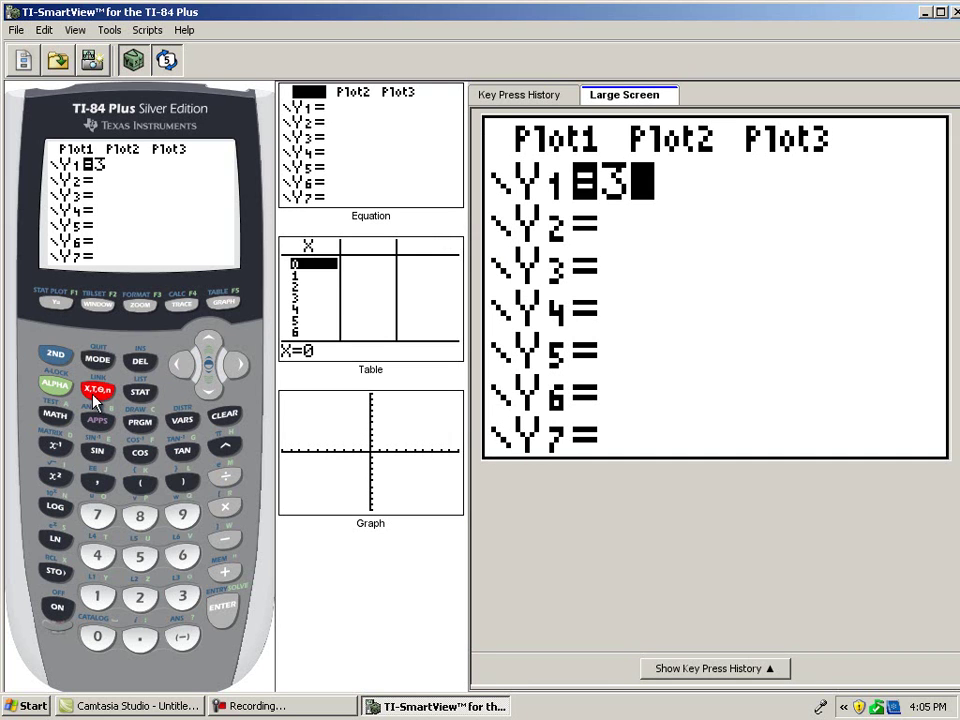
pyautogui.click(221, 573)
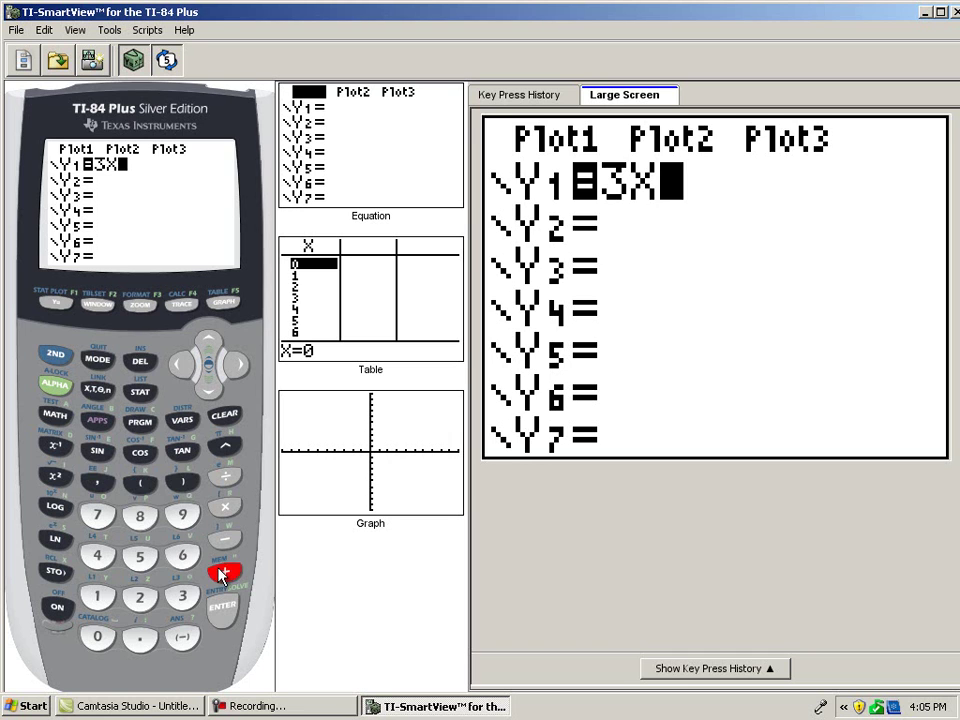
pyautogui.click(141, 597)
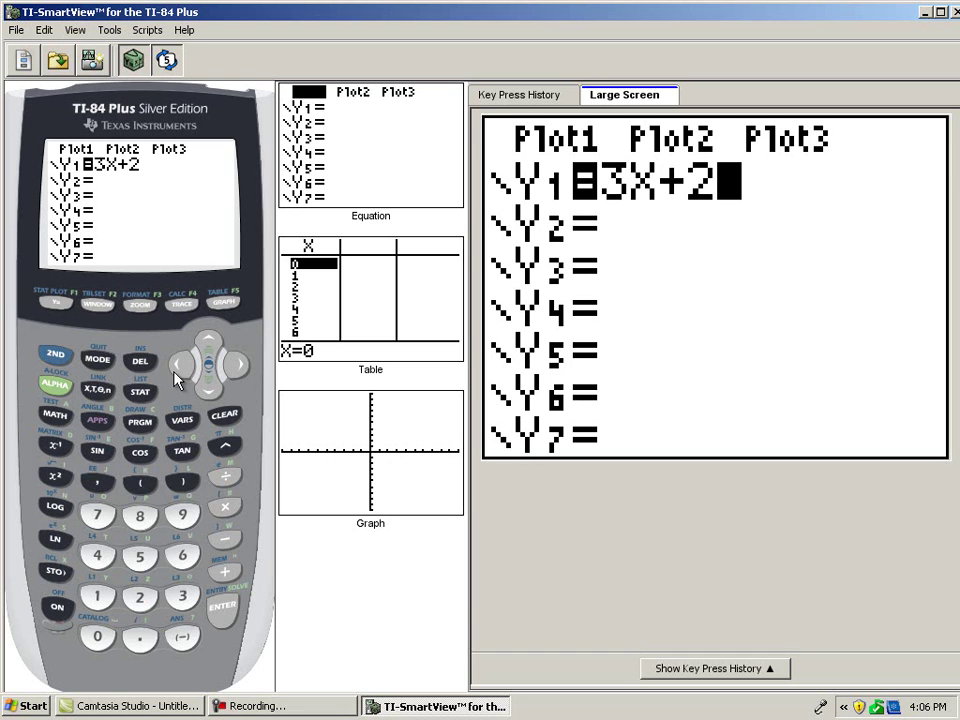
pyautogui.click(60, 350)
pyautogui.click(99, 361)
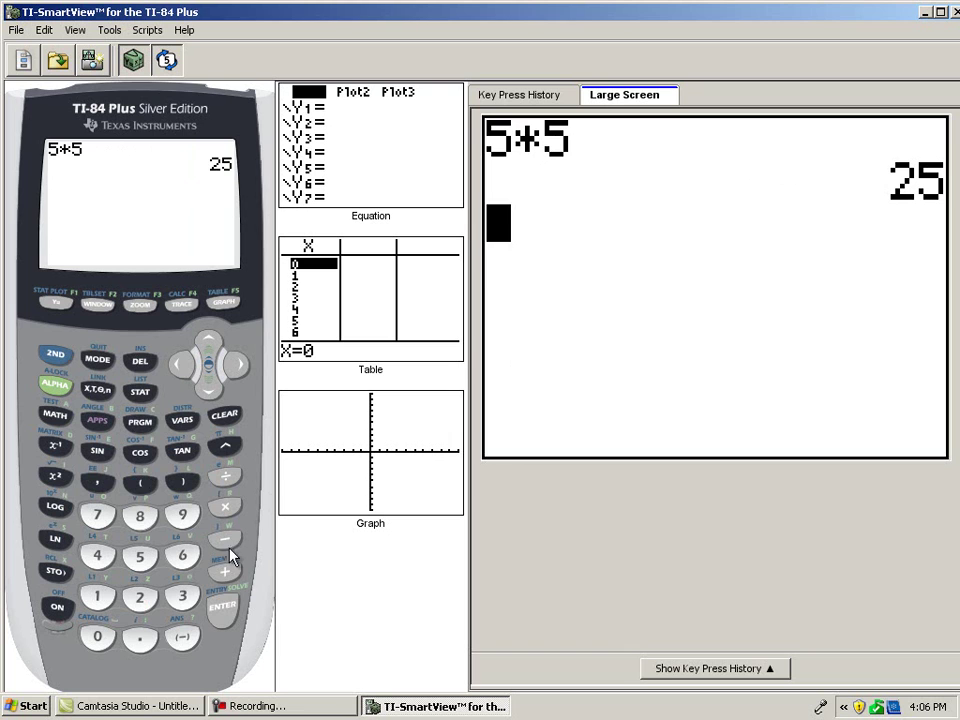
# Repeat the last answer with ENTER, then clear the home screen
pyautogui.click(226, 608)
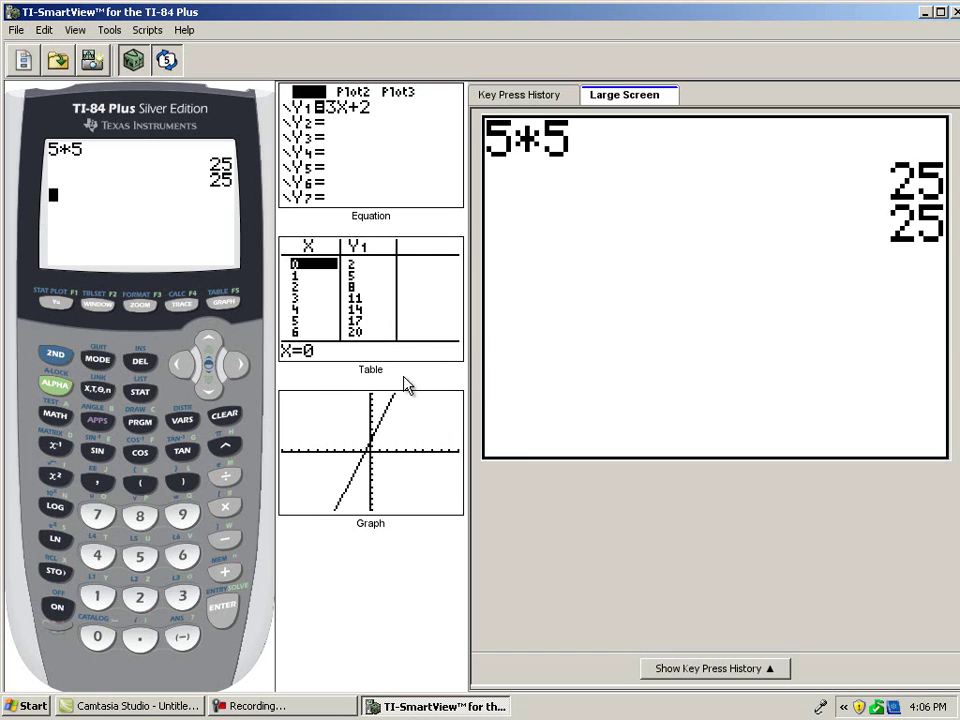
pyautogui.click(236, 425)
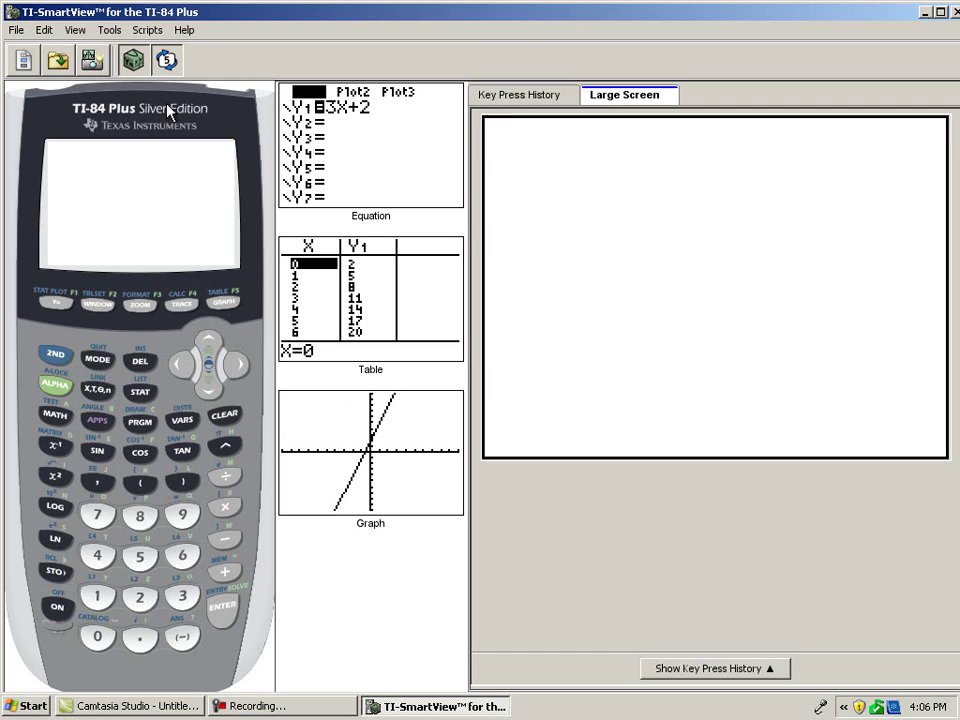
# In View³ Options, set the three side panes to Stat Plot, List and Window
pyautogui.click(76, 31)
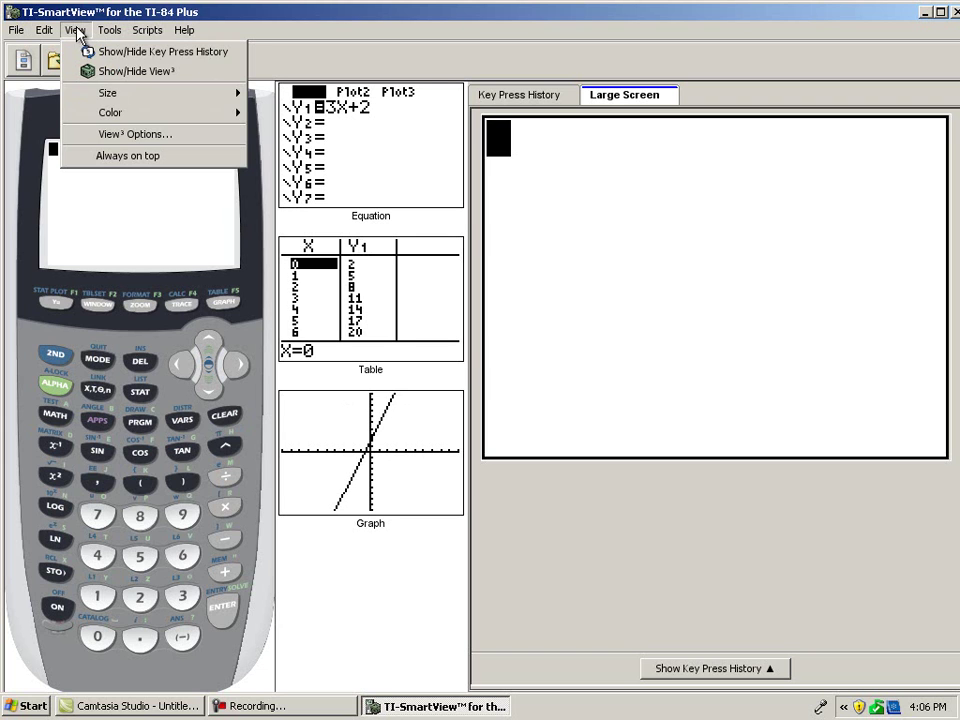
pyautogui.click(120, 134)
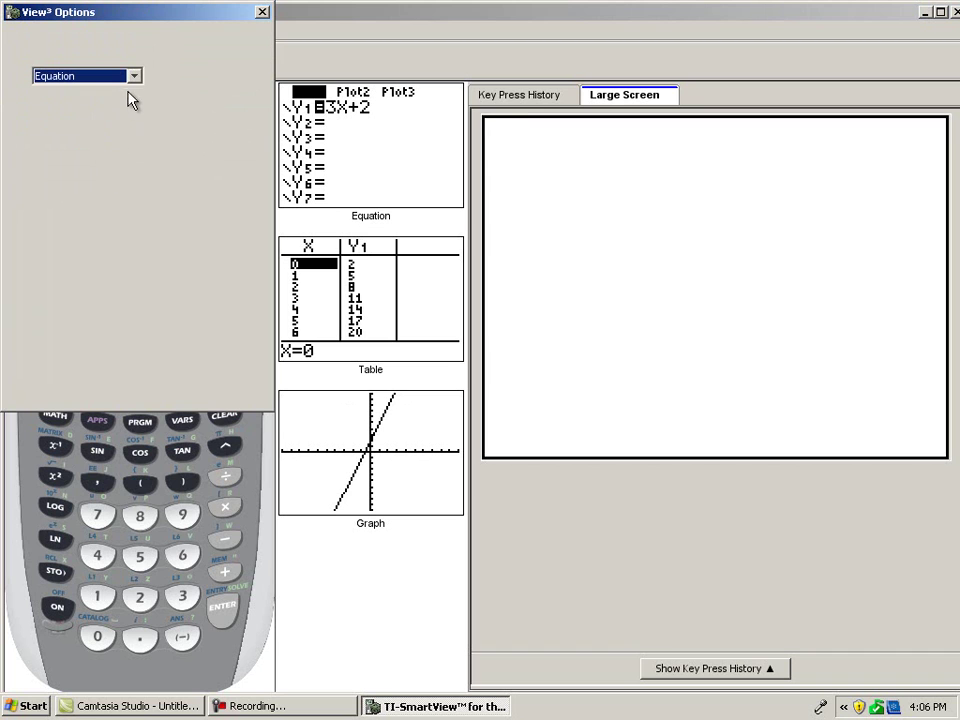
pyautogui.click(132, 78)
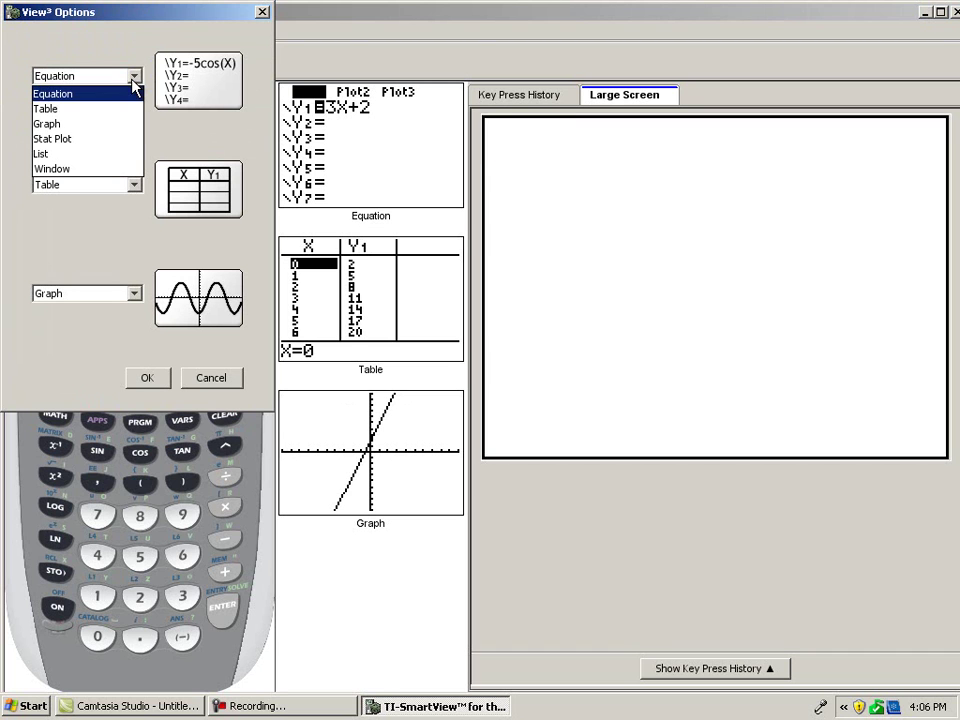
pyautogui.click(105, 145)
pyautogui.click(134, 188)
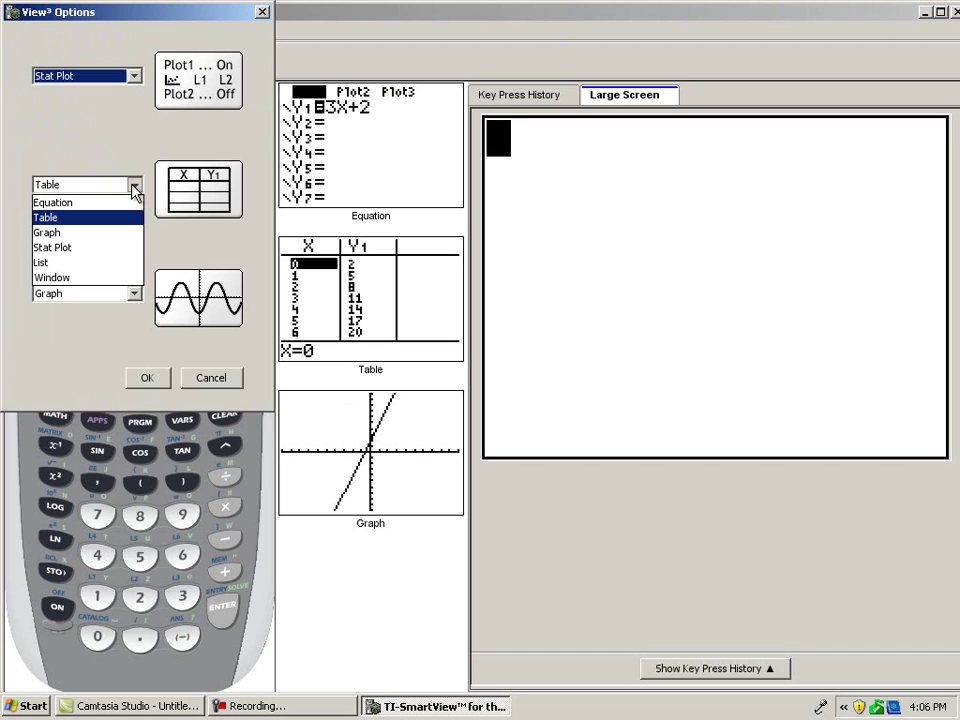
pyautogui.click(114, 264)
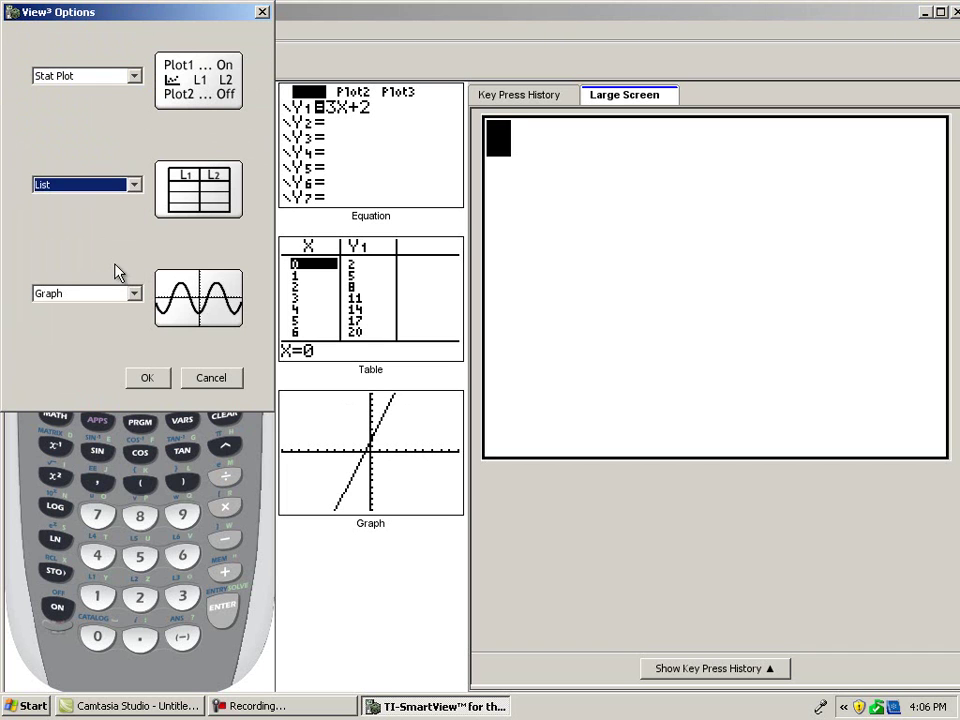
pyautogui.click(132, 294)
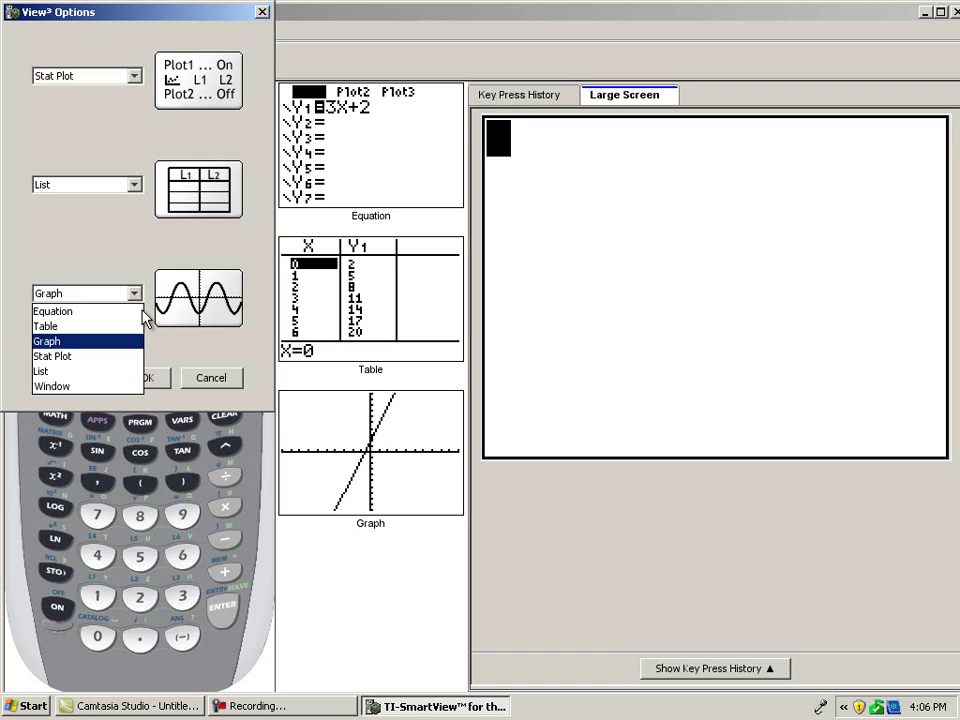
pyautogui.click(84, 389)
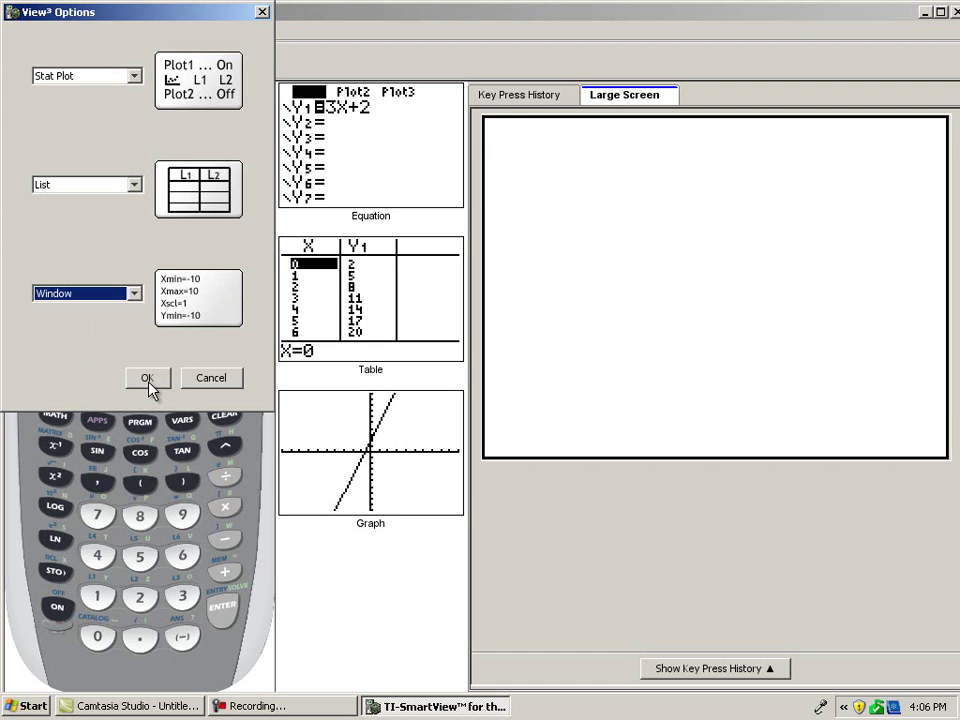
pyautogui.click(148, 387)
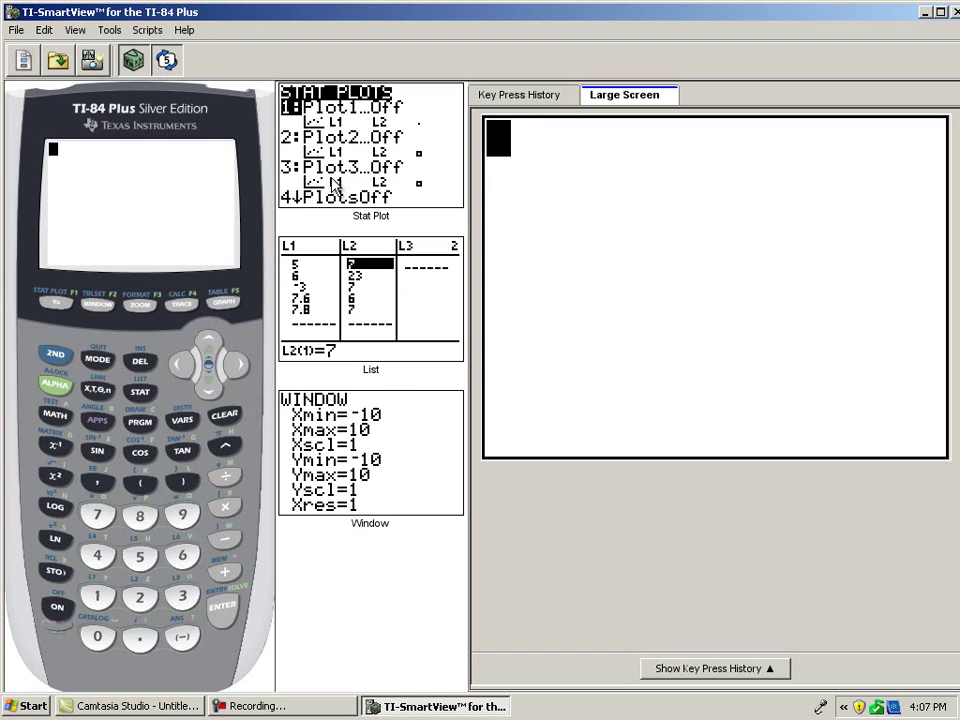
# Hide the three View³ side panes
pyautogui.click(135, 61)
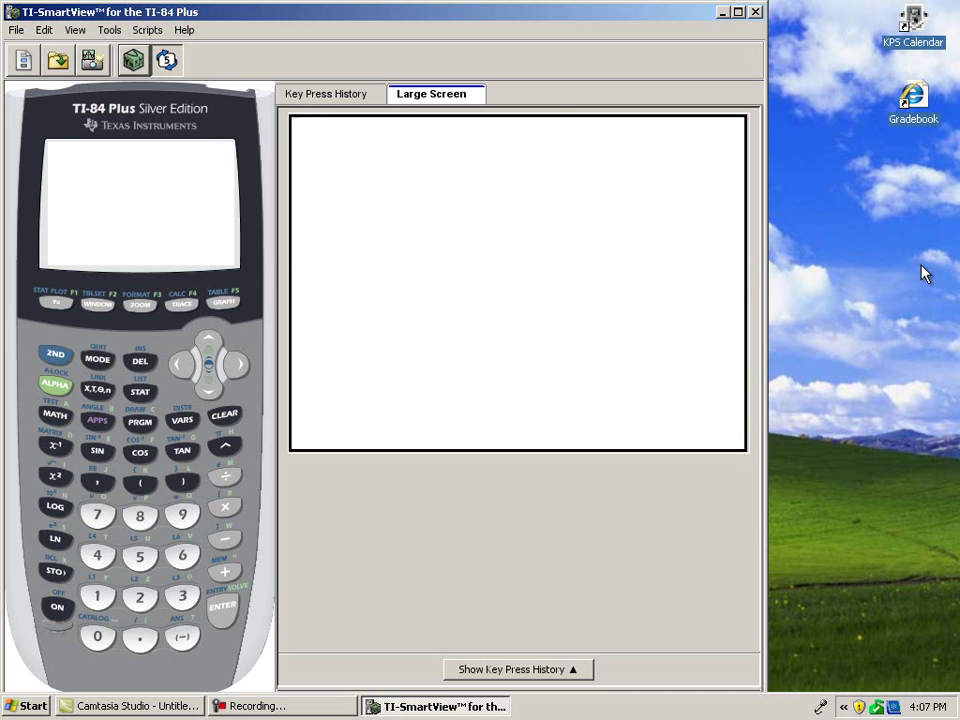
# Widen the window, then hide the enlarged display, leaving only the calculator
pyautogui.moveTo(767, 268); pyautogui.dragTo(924, 264)
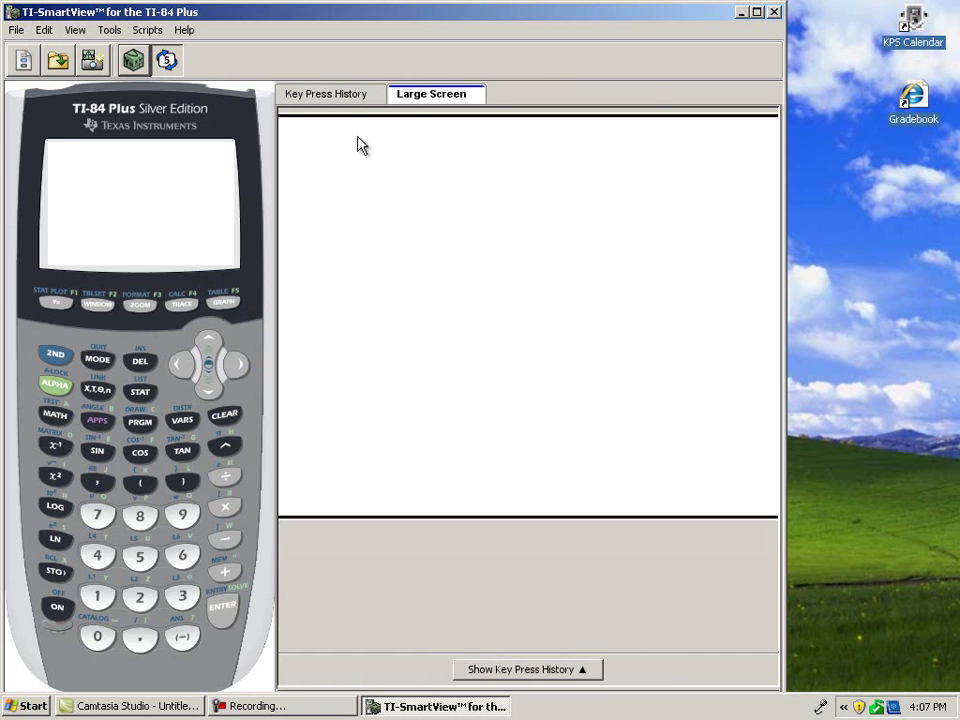
pyautogui.click(168, 61)
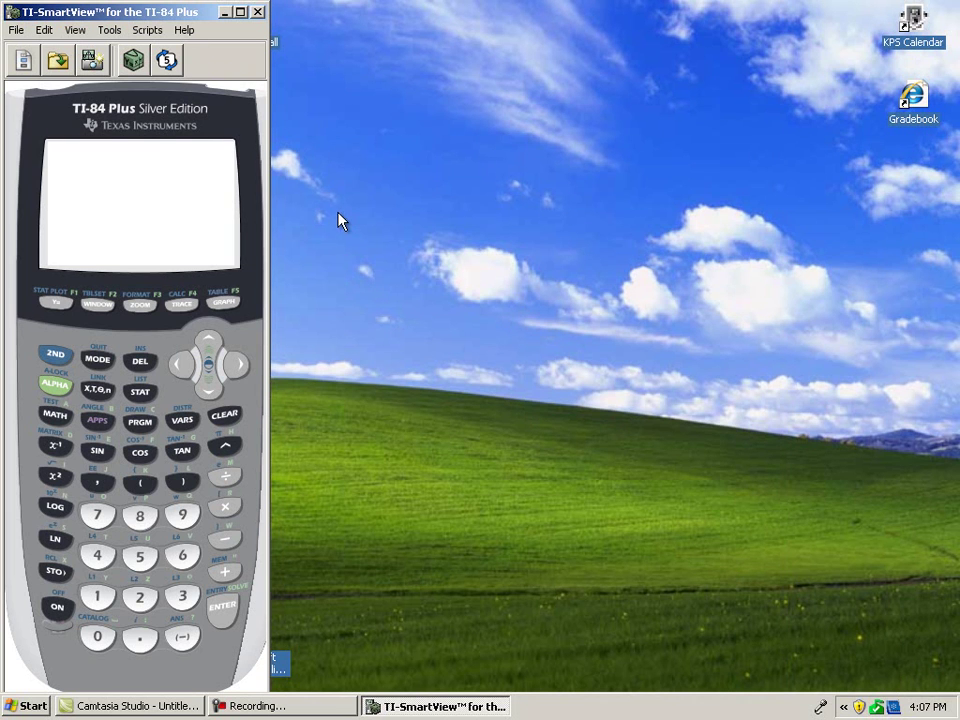
# Record a new keystroke script that replaces Y1 with 5X² and graphs it
pyautogui.click(29, 62)
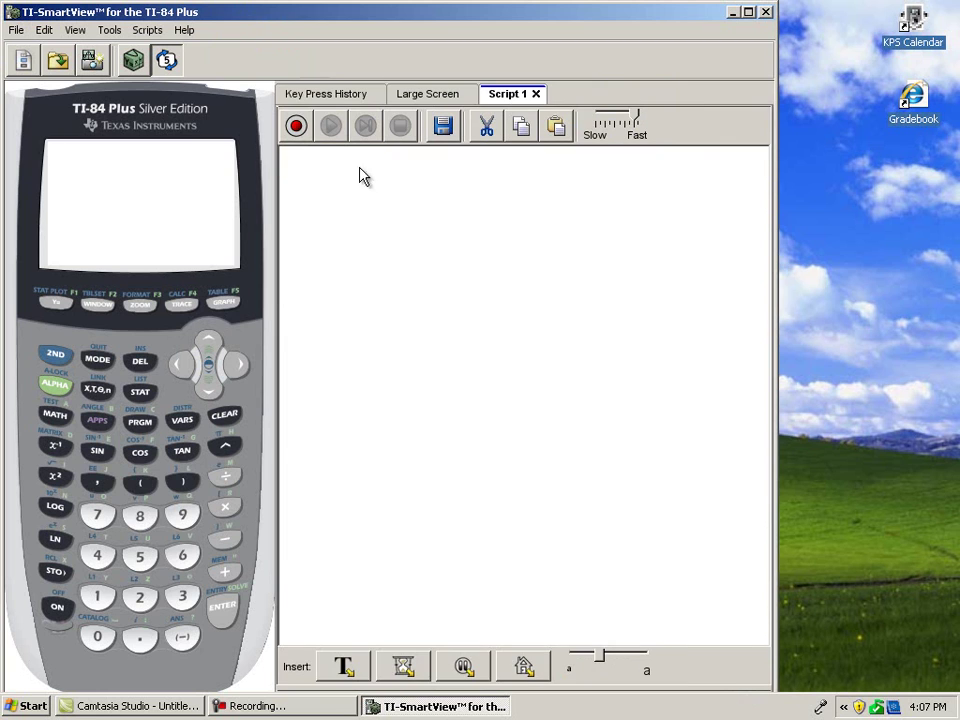
pyautogui.click(298, 135)
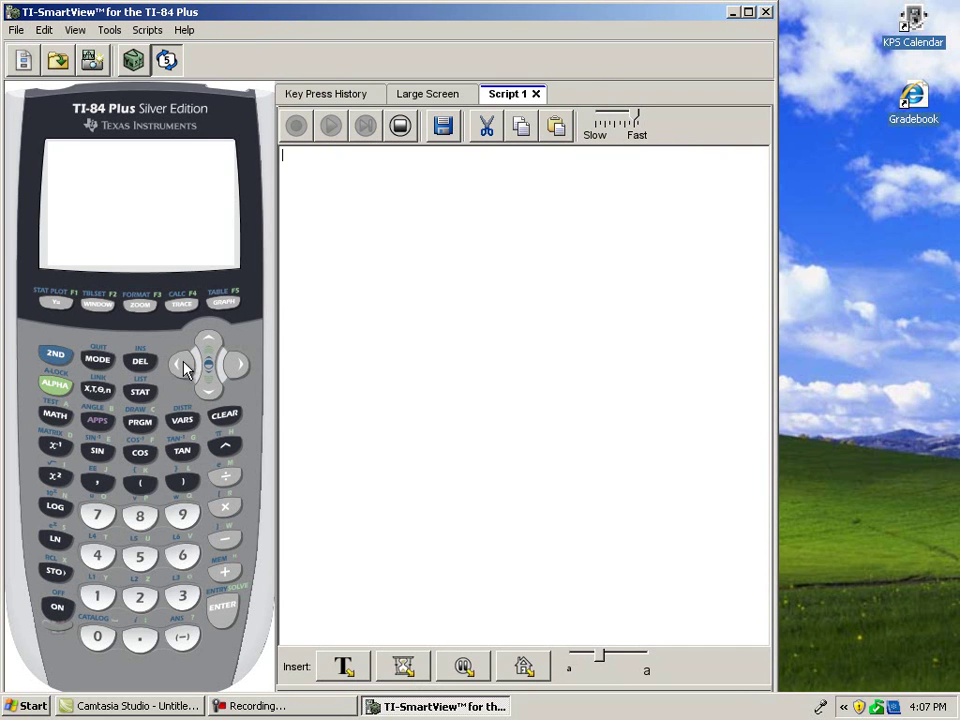
pyautogui.click(57, 304)
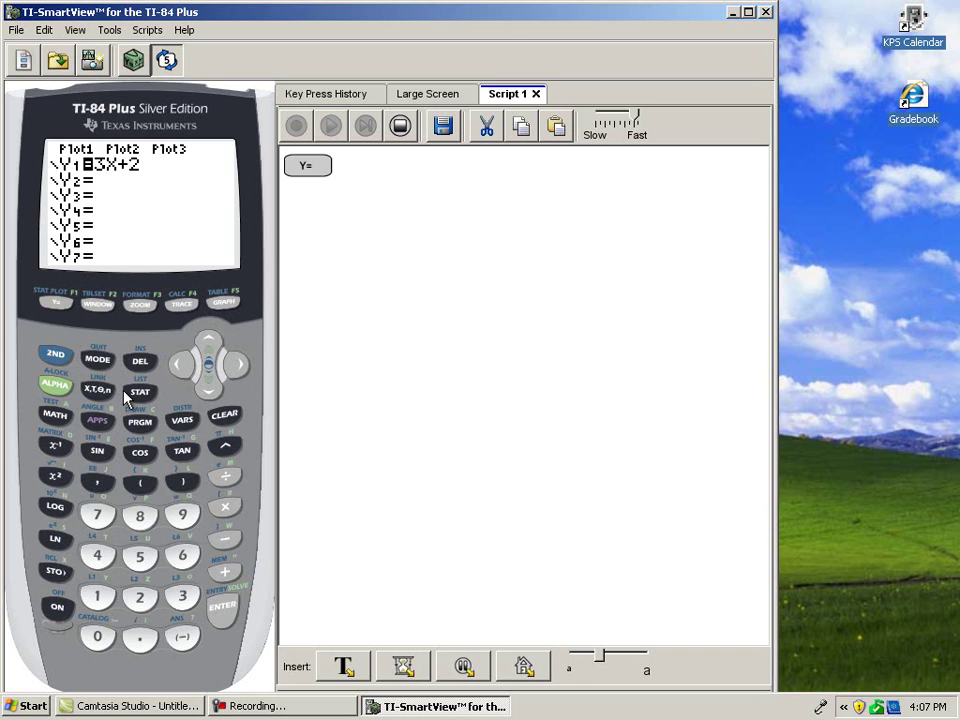
pyautogui.click(220, 416)
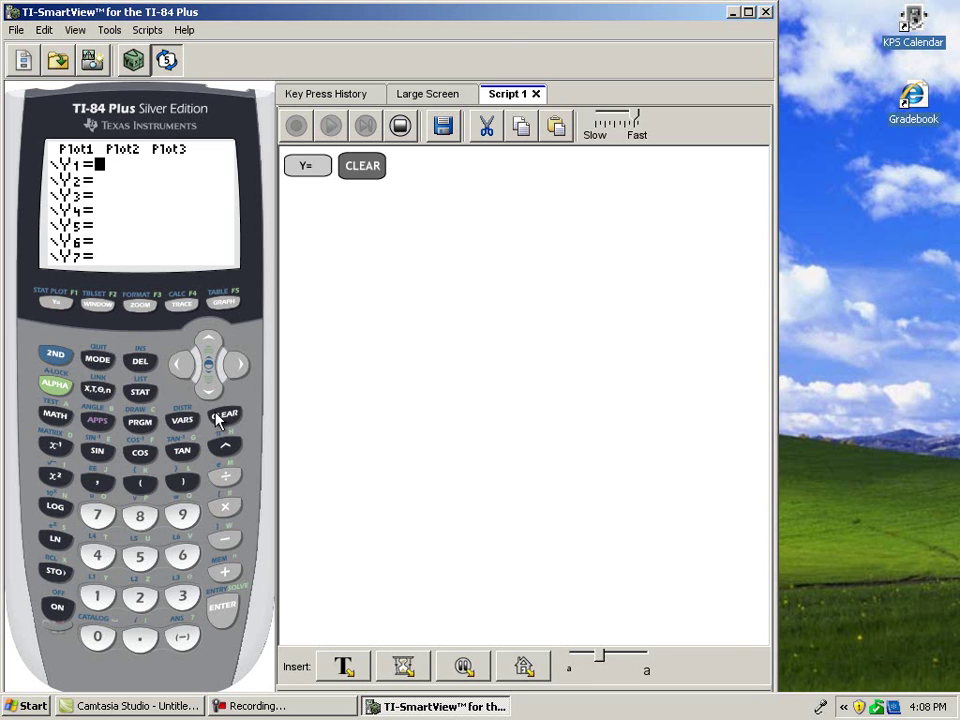
pyautogui.click(139, 557)
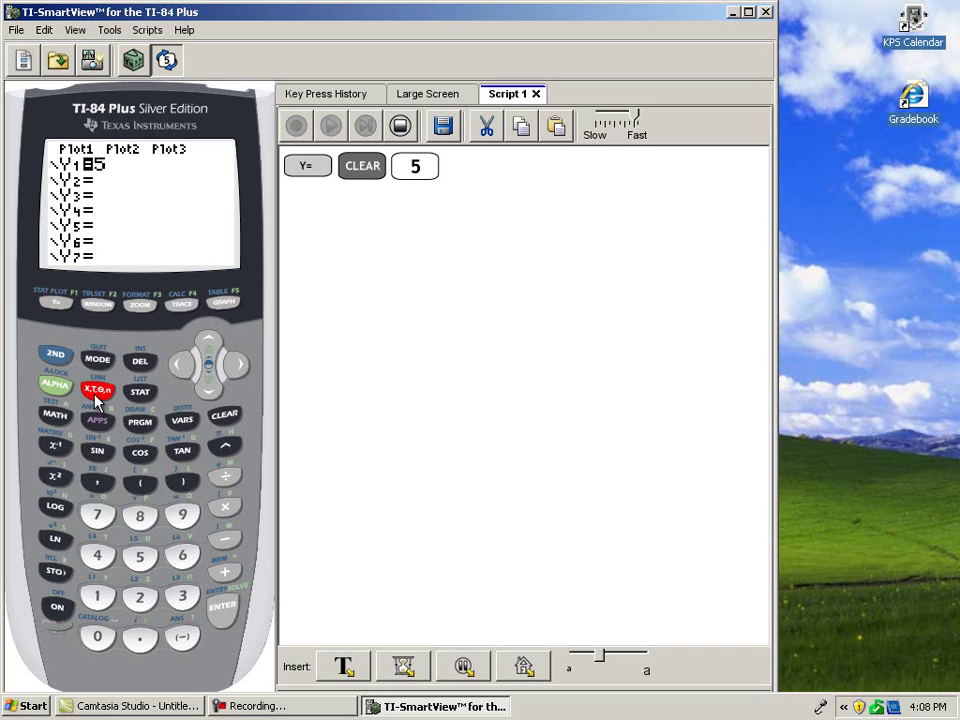
pyautogui.click(97, 398)
pyautogui.click(55, 476)
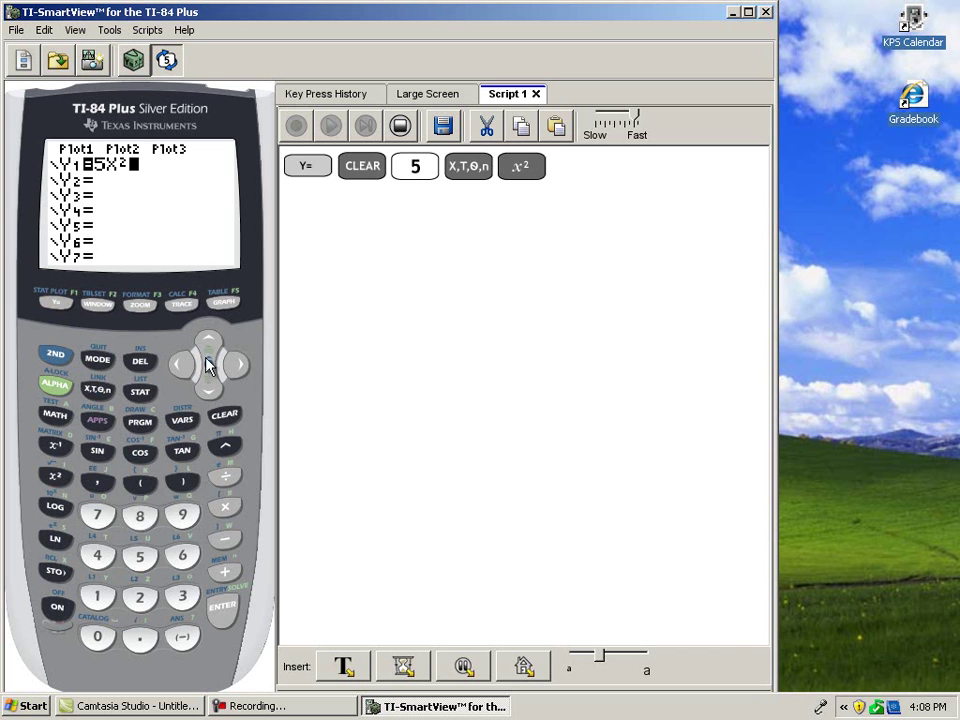
pyautogui.click(225, 305)
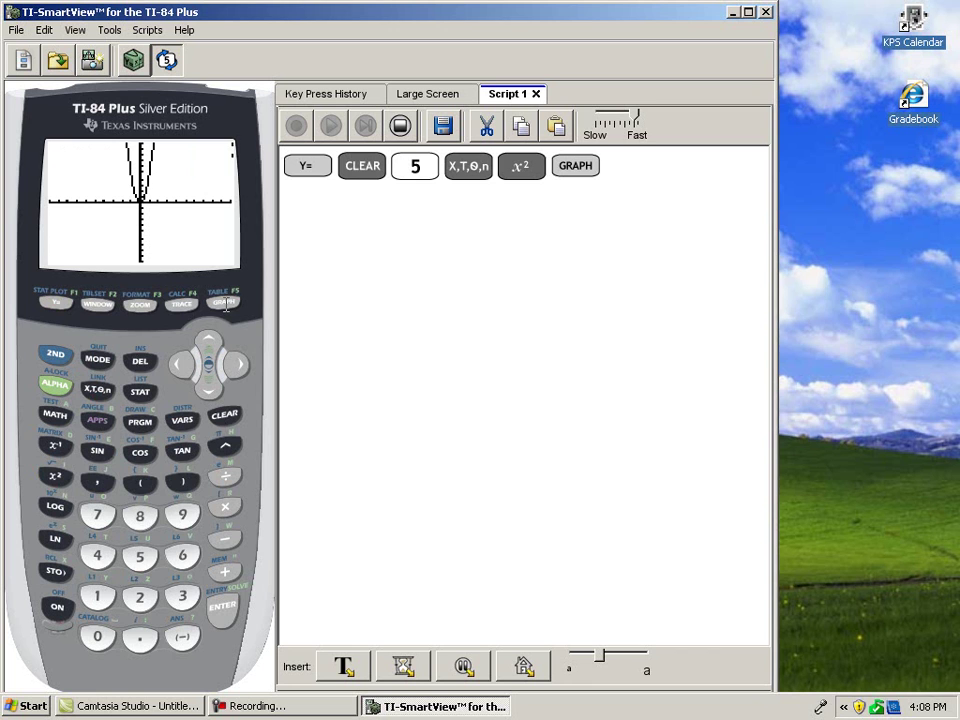
pyautogui.click(399, 127)
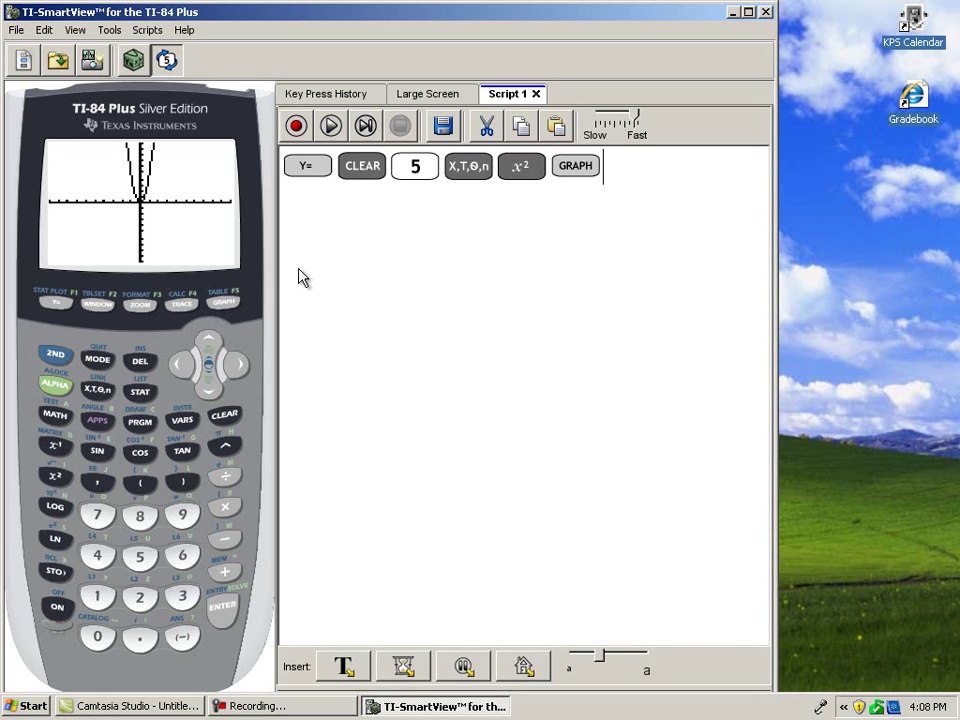
# Check the Large Screen and Key Press History, then replay Script 1 at slower speed
pyautogui.click(410, 96)
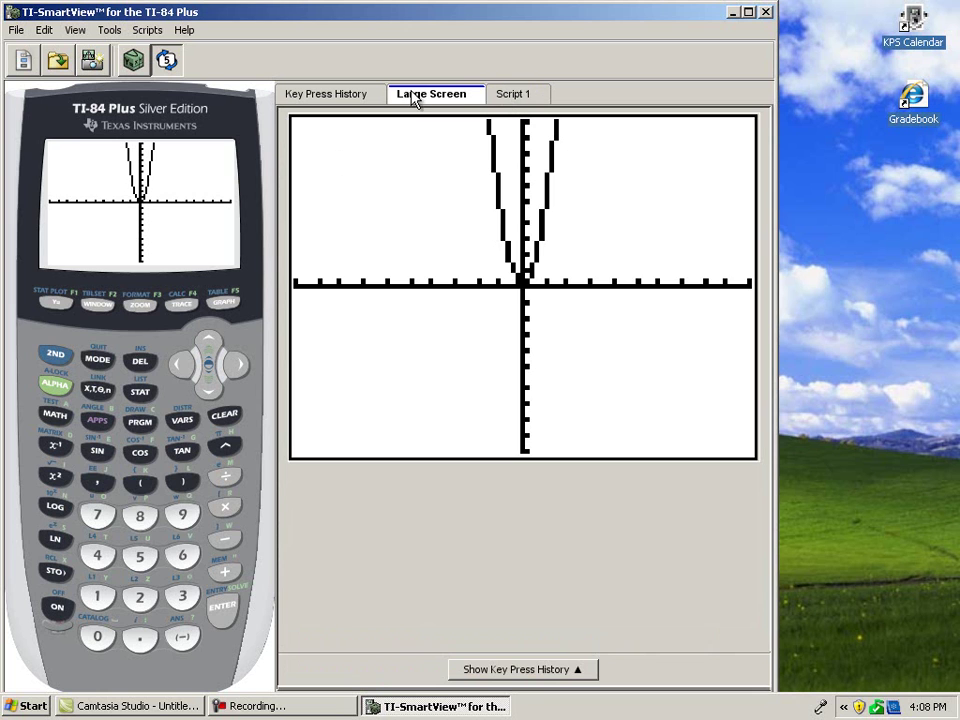
pyautogui.click(365, 99)
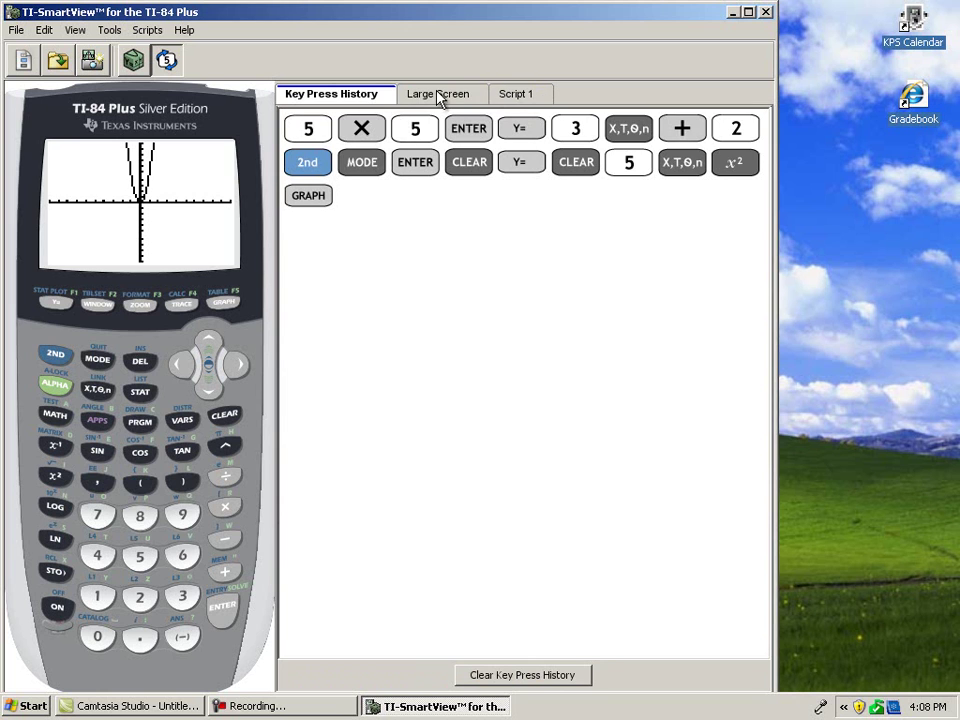
pyautogui.click(500, 93)
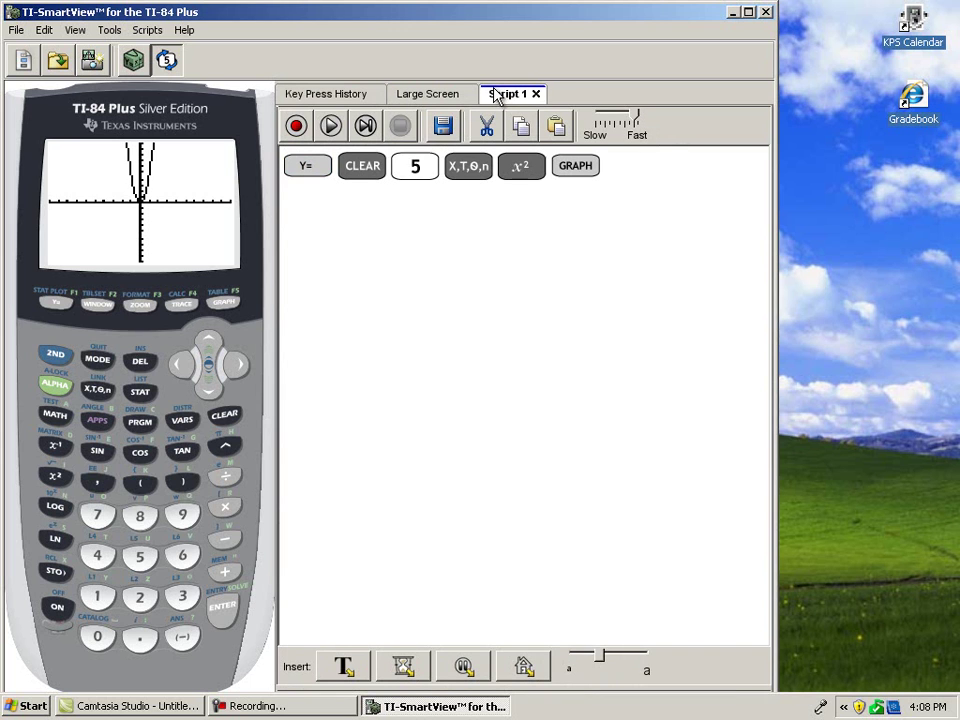
pyautogui.click(332, 126)
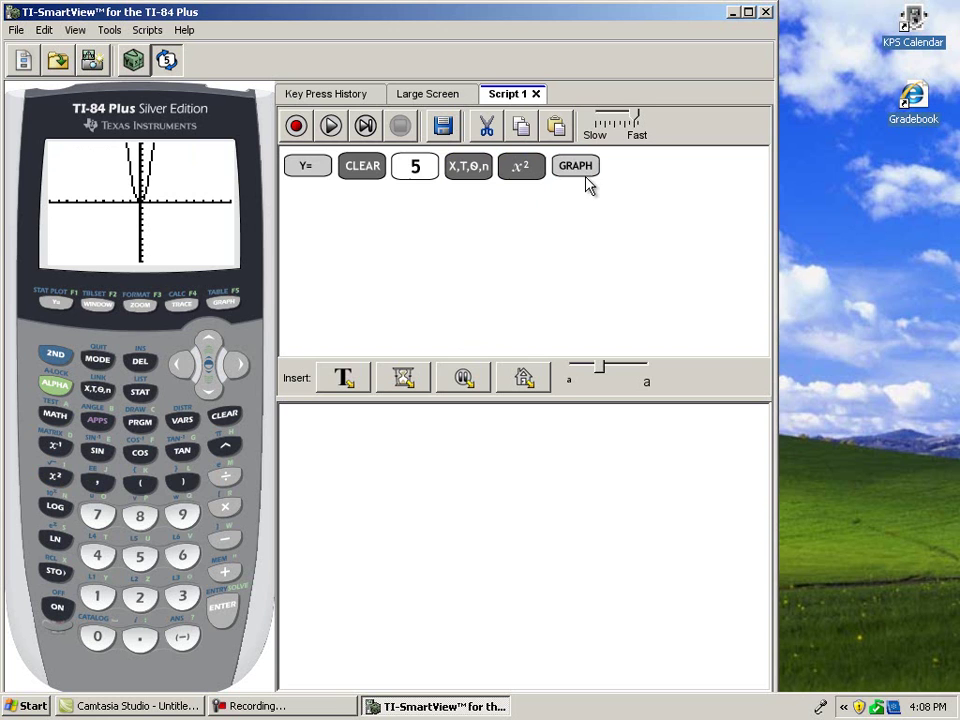
pyautogui.moveTo(633, 114)
pyautogui.mouseDown()
pyautogui.moveTo(616, 115)
pyautogui.moveTo(629, 115)
pyautogui.mouseUp()
# Hide the Key Press History panel and open the File menu
pyautogui.click(168, 61)
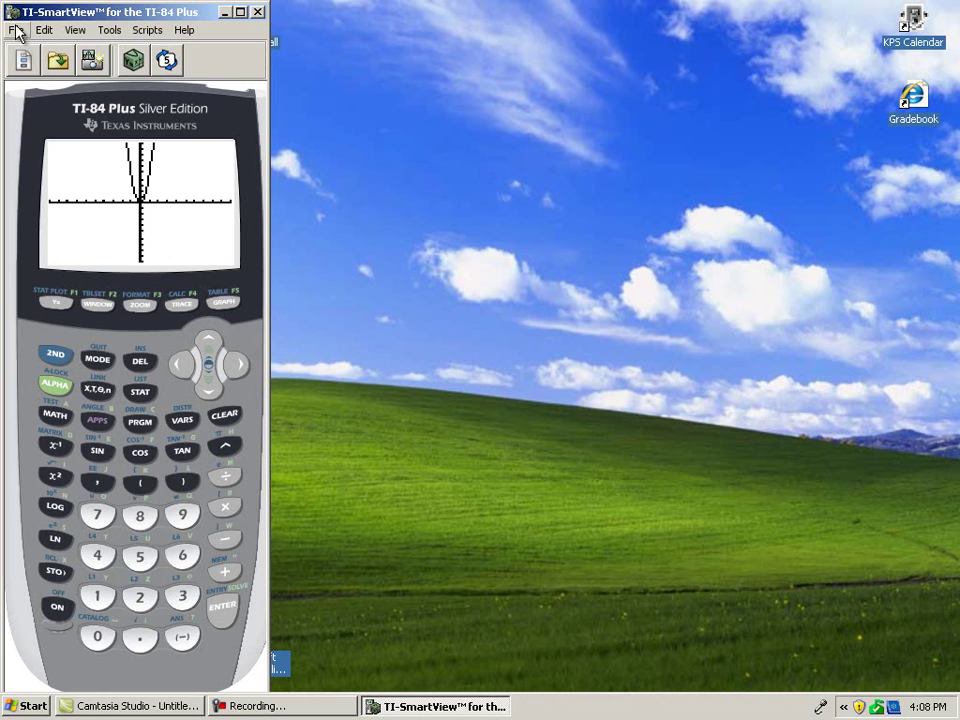
pyautogui.click(14, 30)
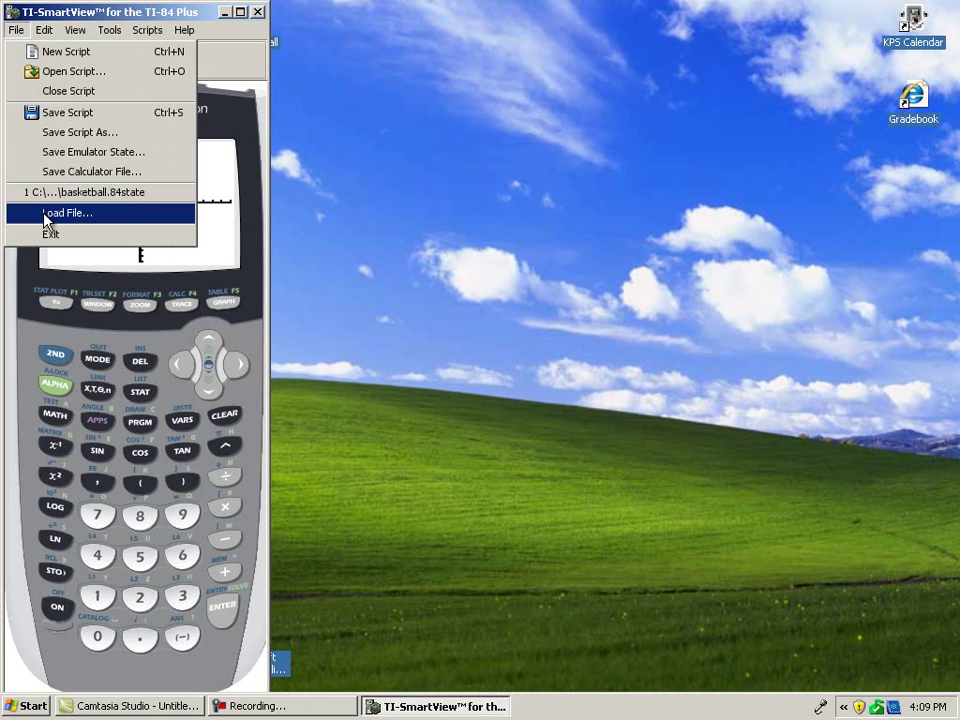
# Choose basketball.84state from the Desktop in the Load file dialog, showing All Files
pyautogui.click(150, 206)
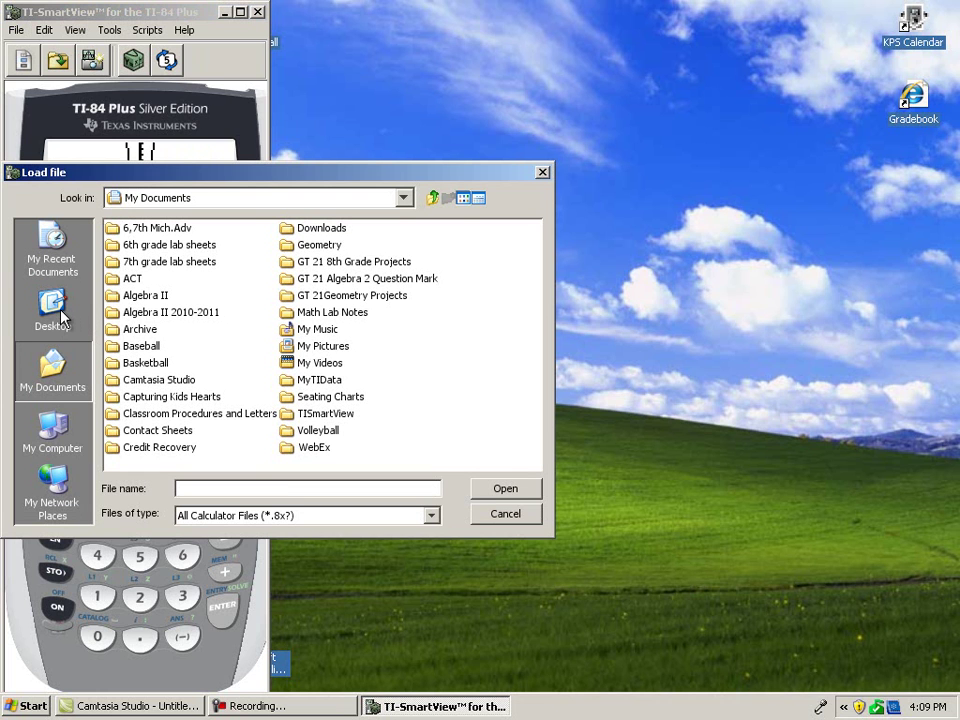
pyautogui.click(62, 316)
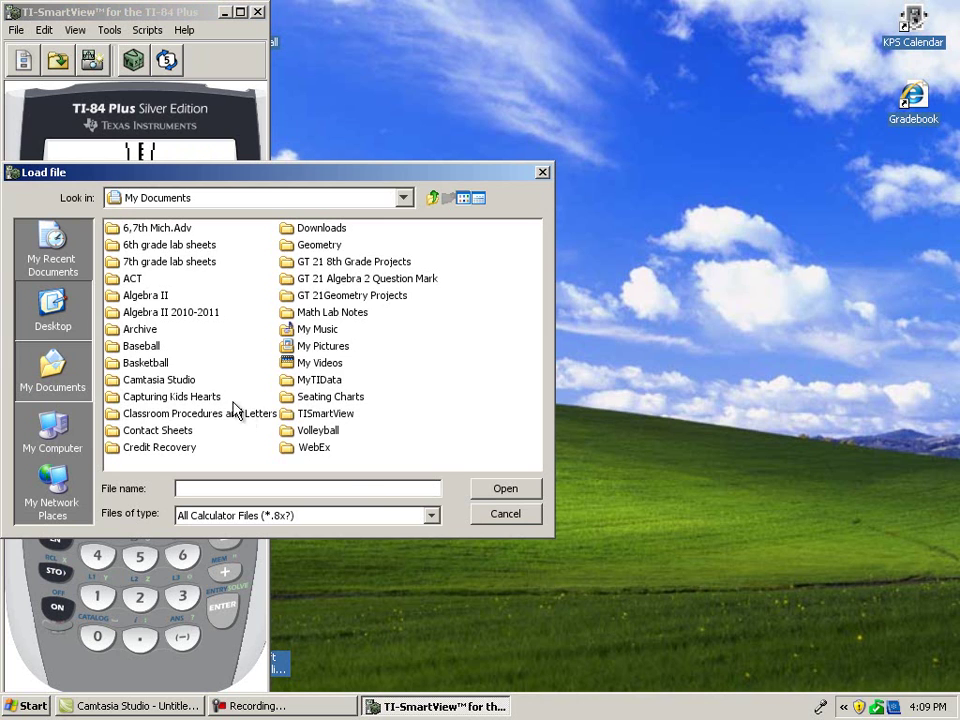
pyautogui.click(433, 516)
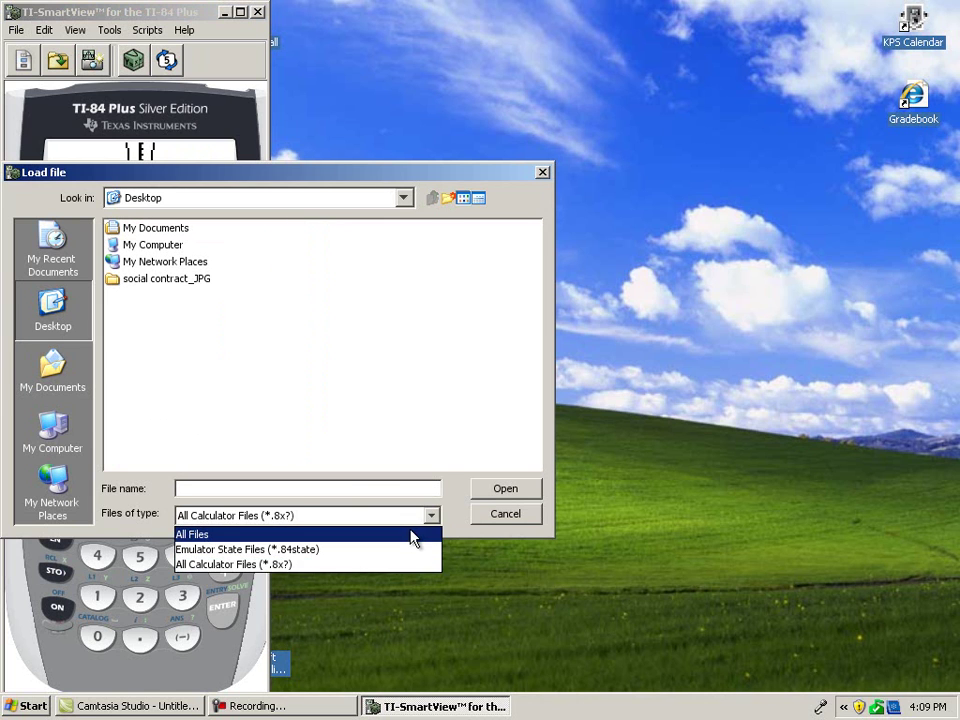
pyautogui.click(410, 536)
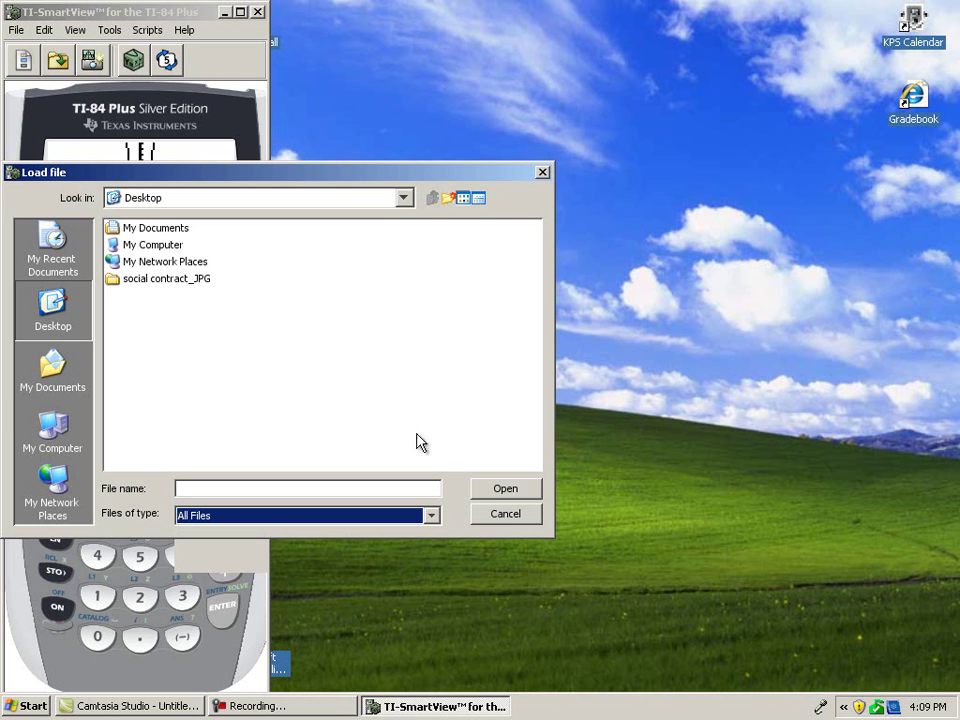
pyautogui.click(431, 516)
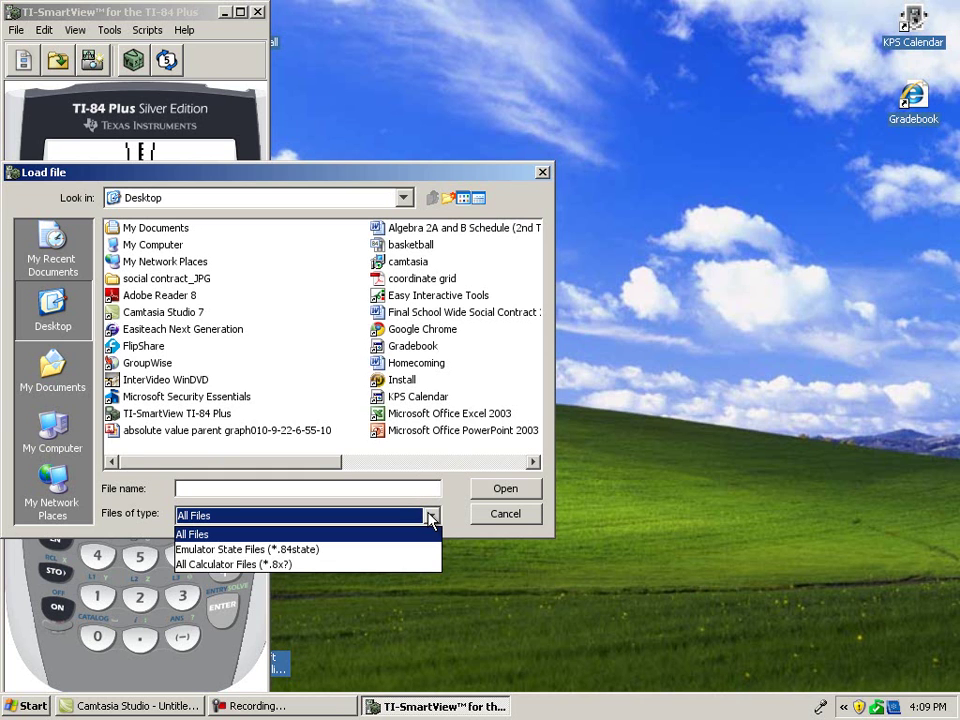
pyautogui.click(415, 252)
pyautogui.click(415, 252)
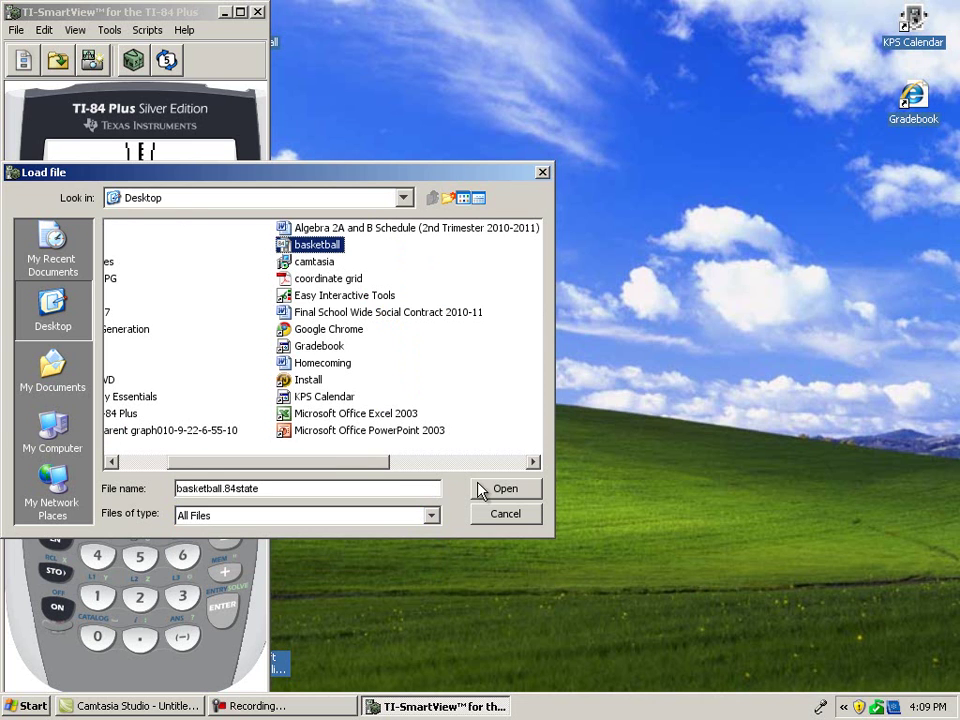
# Load basketball.84state without saving the old state, showing Stat Plot, List, Window and Large Screen views
pyautogui.click(504, 492)
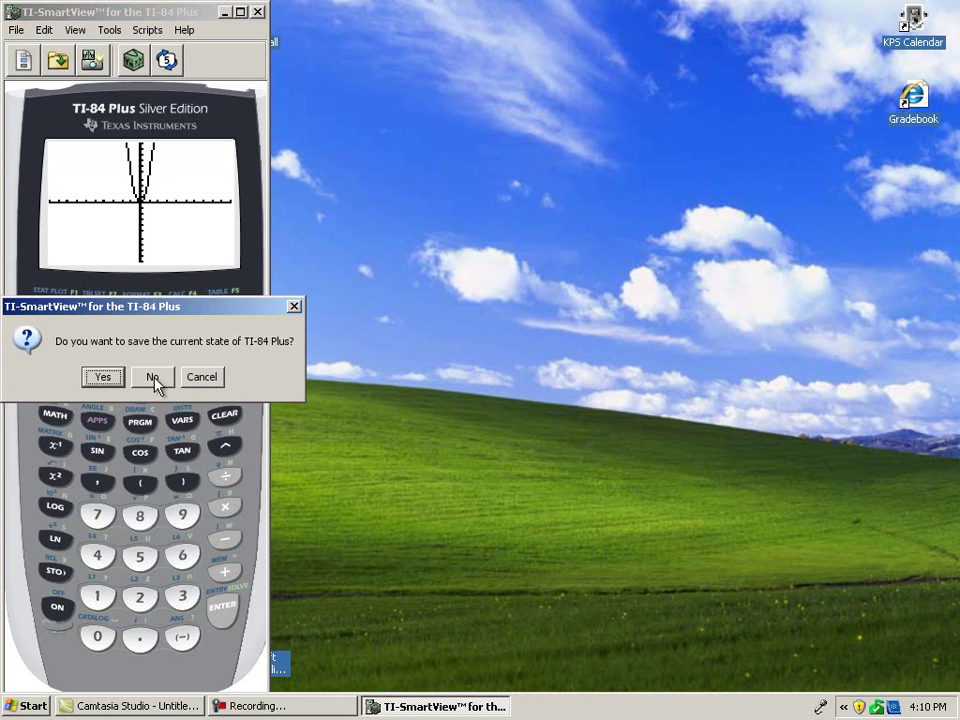
pyautogui.click(151, 380)
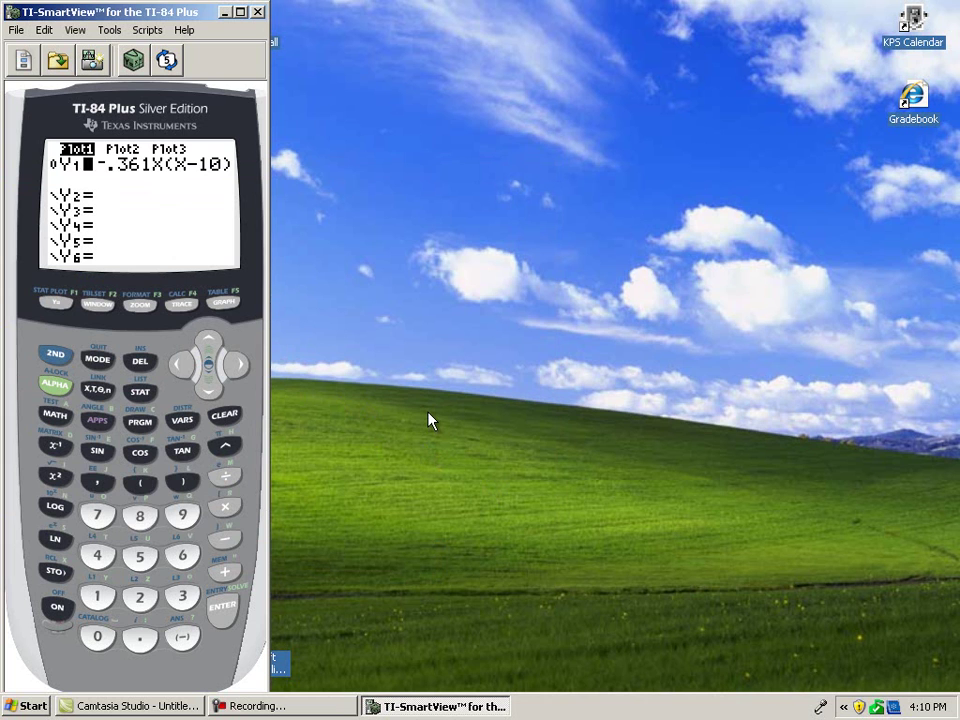
pyautogui.click(167, 62)
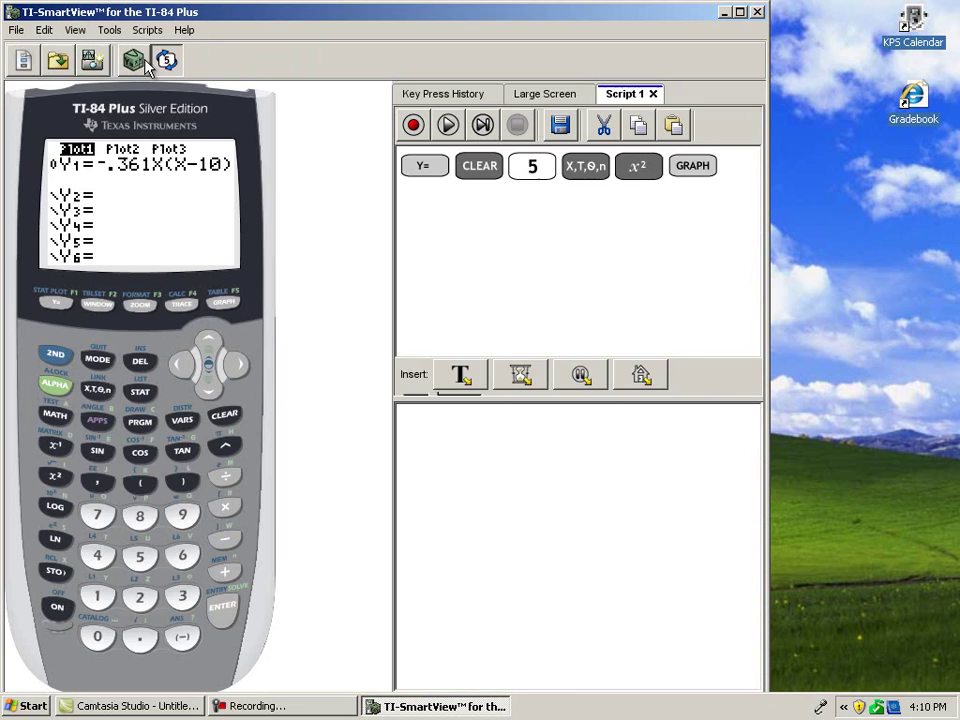
pyautogui.click(134, 62)
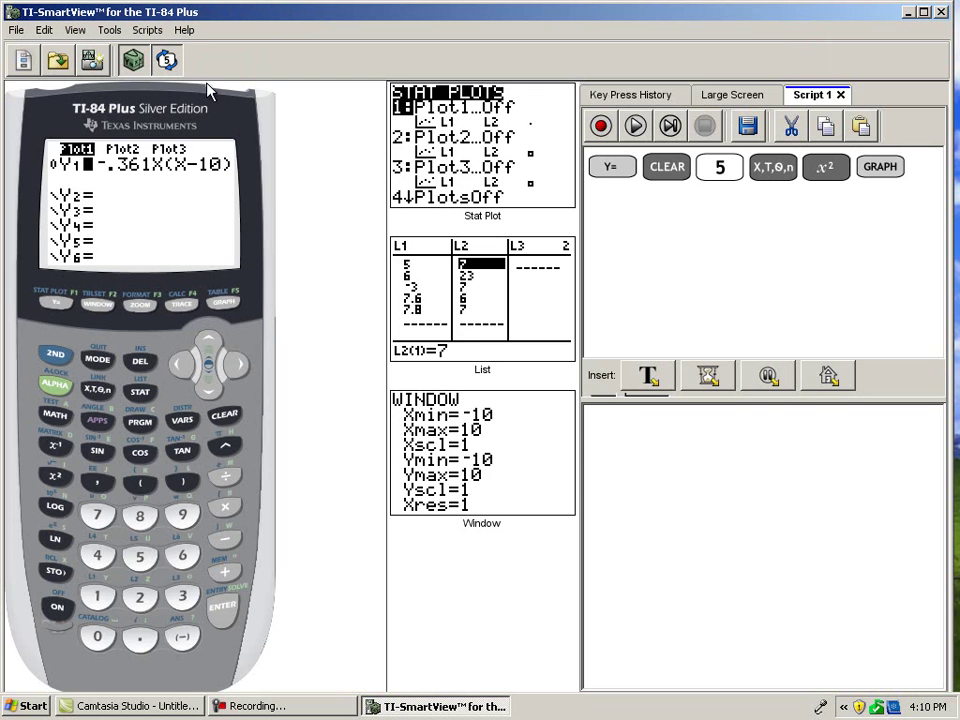
pyautogui.click(612, 95)
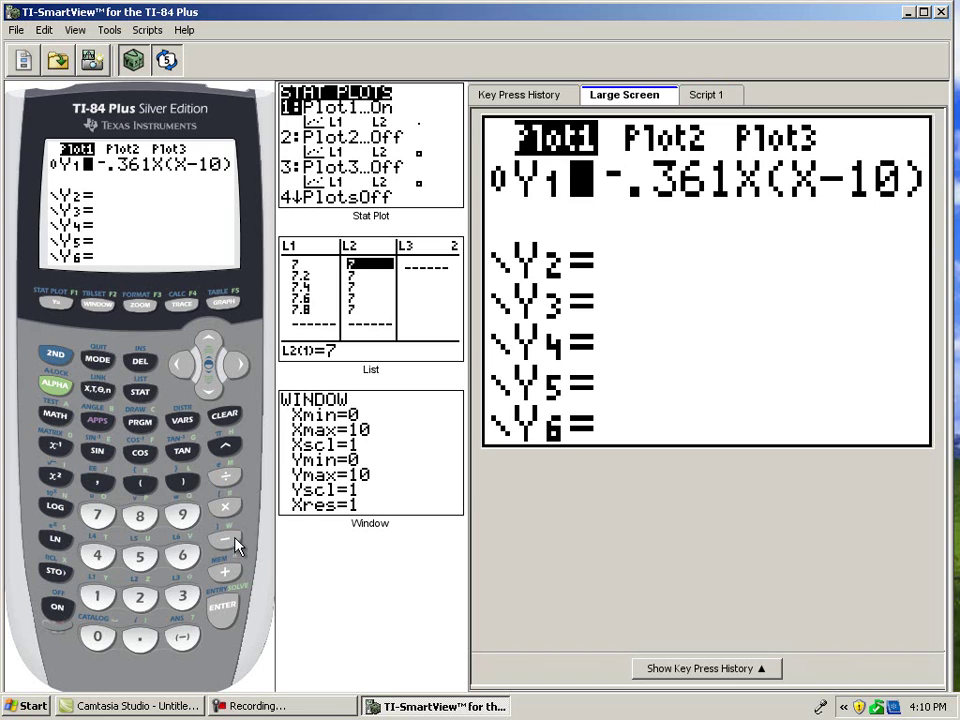
pyautogui.click(224, 608)
# Graph Y1=-.361X(X-10) for the free throw, then QUIT to a blank home screen
pyautogui.click(224, 304)
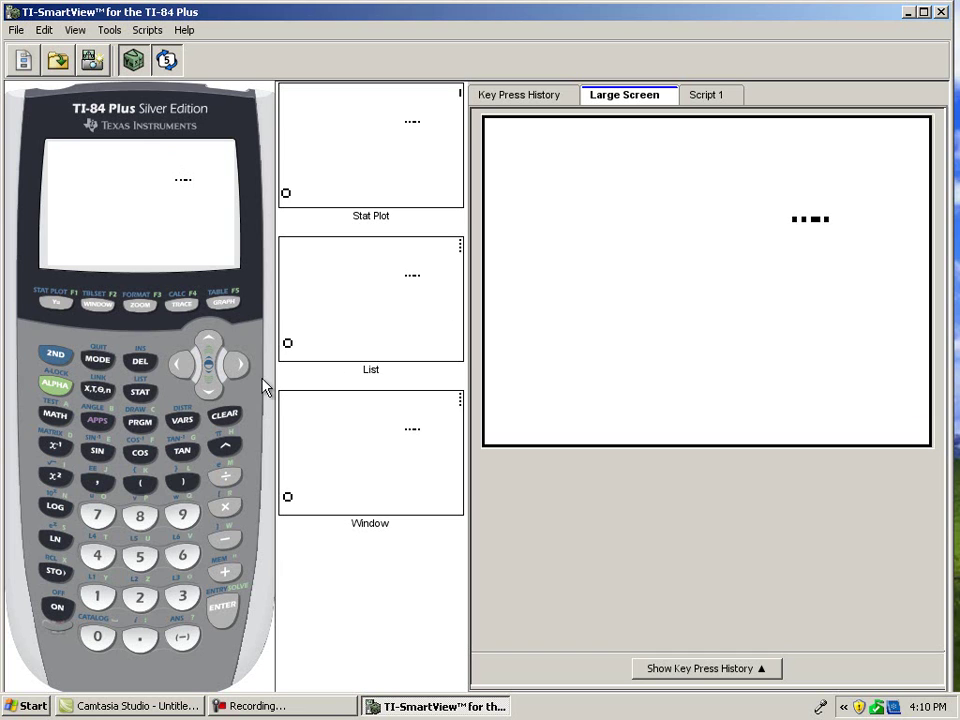
pyautogui.click(62, 354)
pyautogui.click(96, 362)
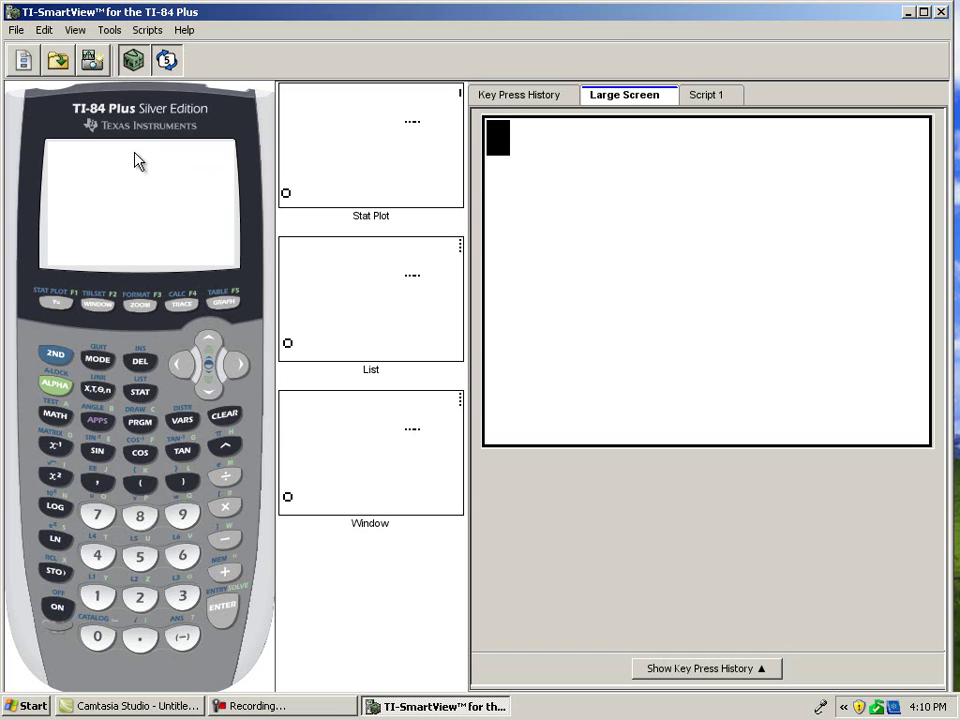
# Hide the Stat Plot, List and Window views, widen the large screen, and minimize TI-SmartView
pyautogui.click(134, 61)
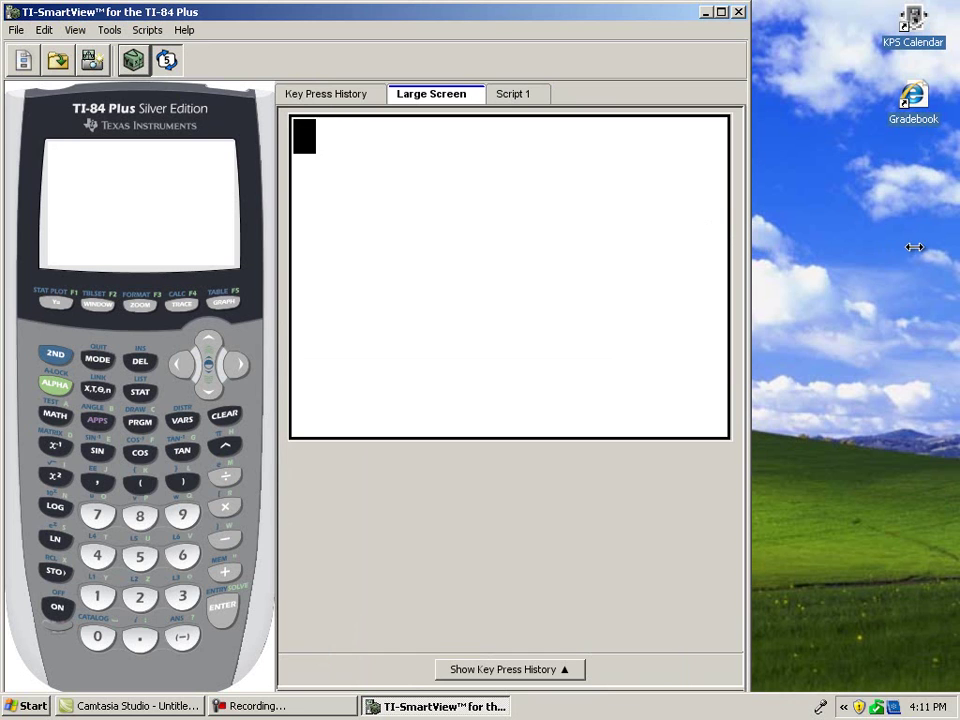
pyautogui.moveTo(955, 252); pyautogui.dragTo(946, 253)
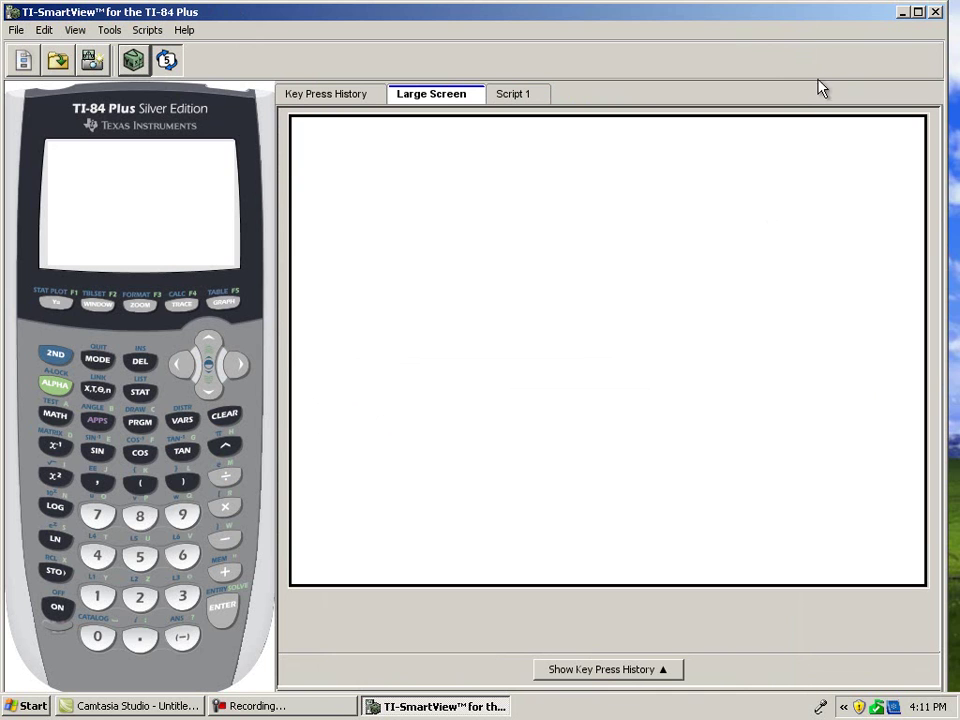
pyautogui.click(902, 12)
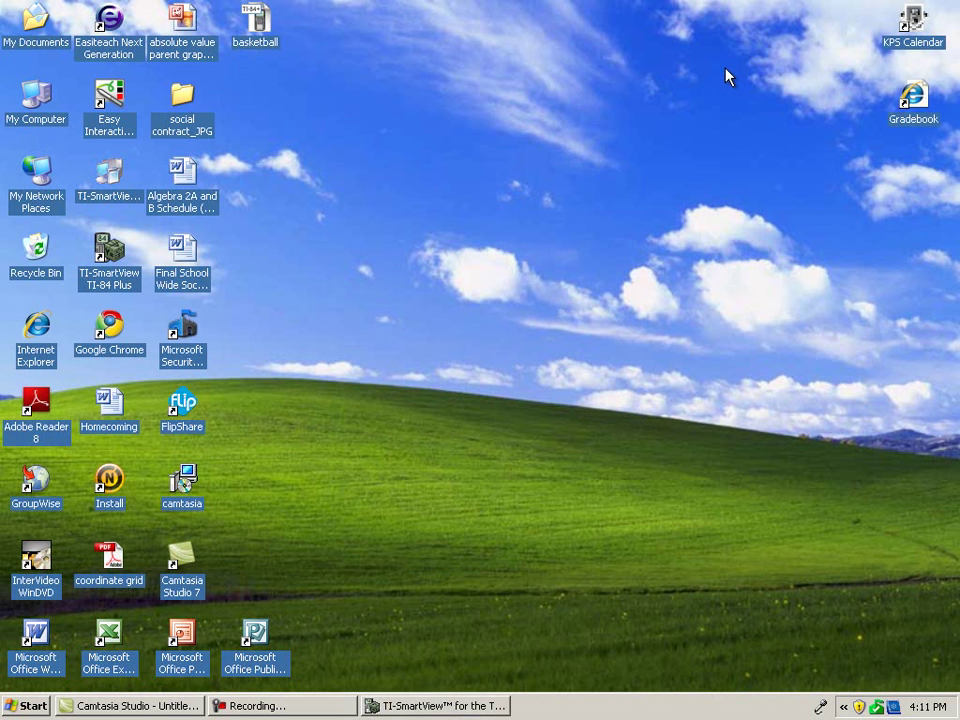